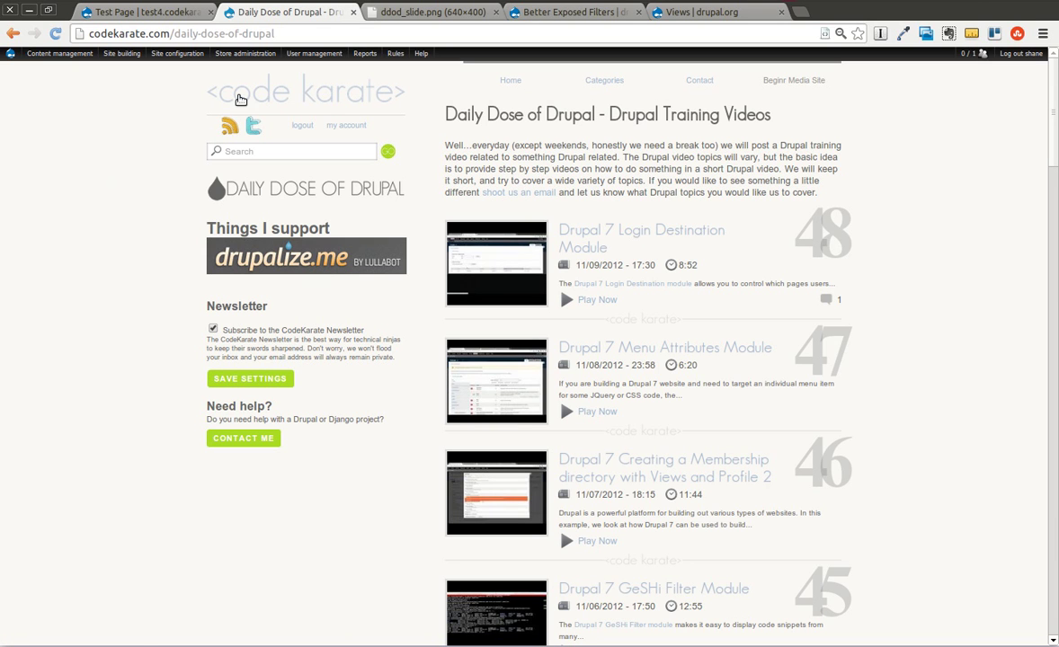
Flip between the contact slide and training list tabs, then show the Better Exposed Filters project page.
{"action": "left_click", "coordinate": [405, 13]}
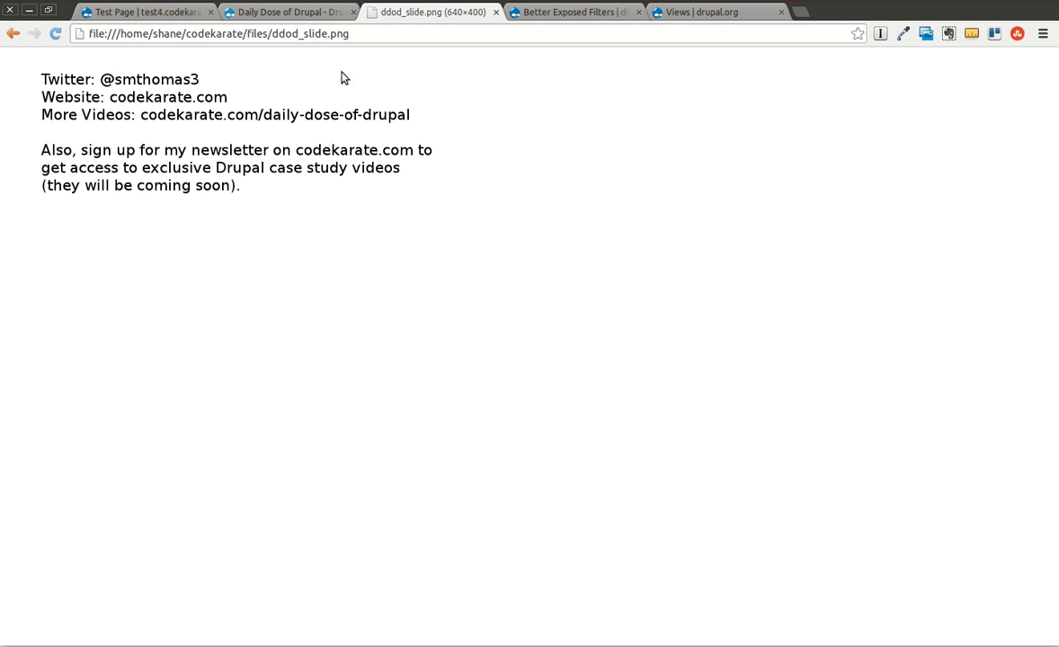
{"action": "left_click", "coordinate": [284, 13]}
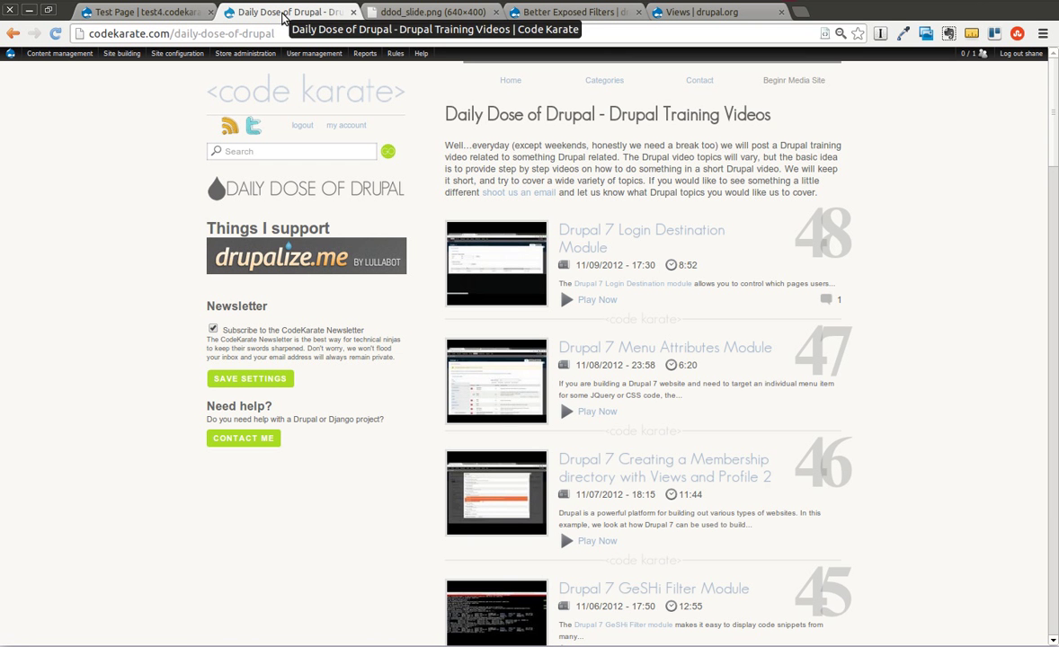
{"action": "left_click", "coordinate": [393, 12]}
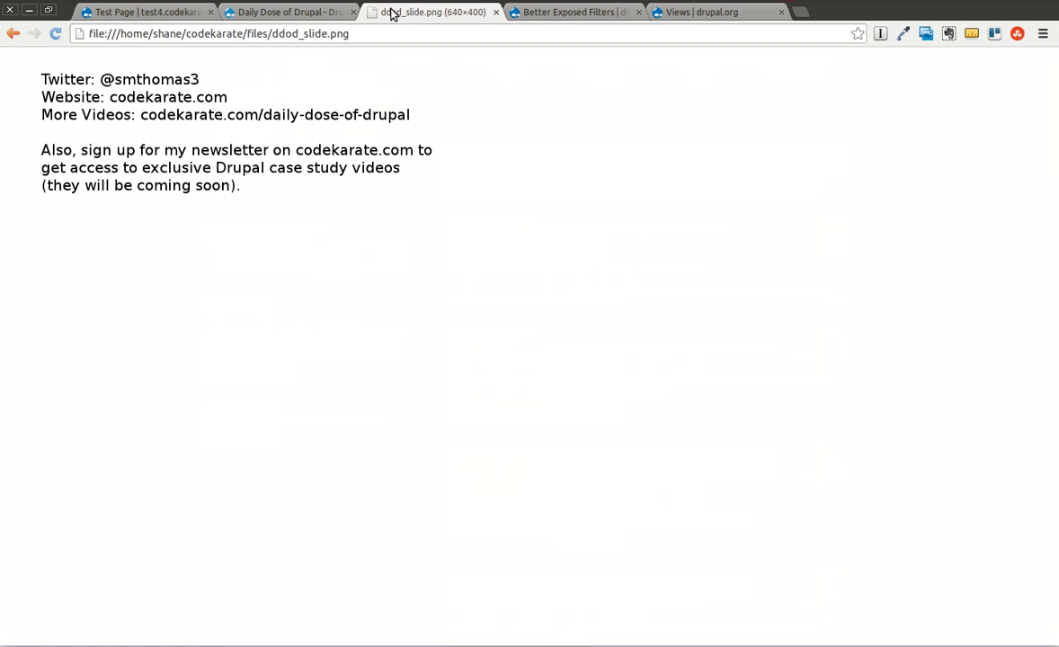
{"action": "left_click", "coordinate": [548, 14]}
{"action": "scroll", "coordinate": [495, 279], "scroll_direction": "up", "scroll_amount": 5}
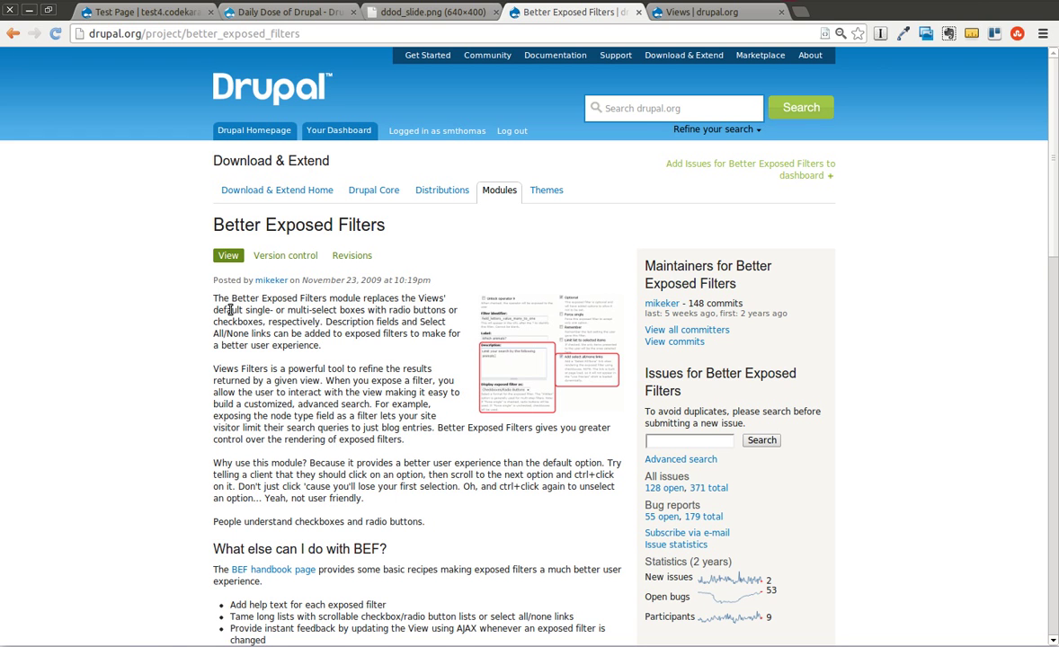
{"action": "left_click", "coordinate": [660, 12]}
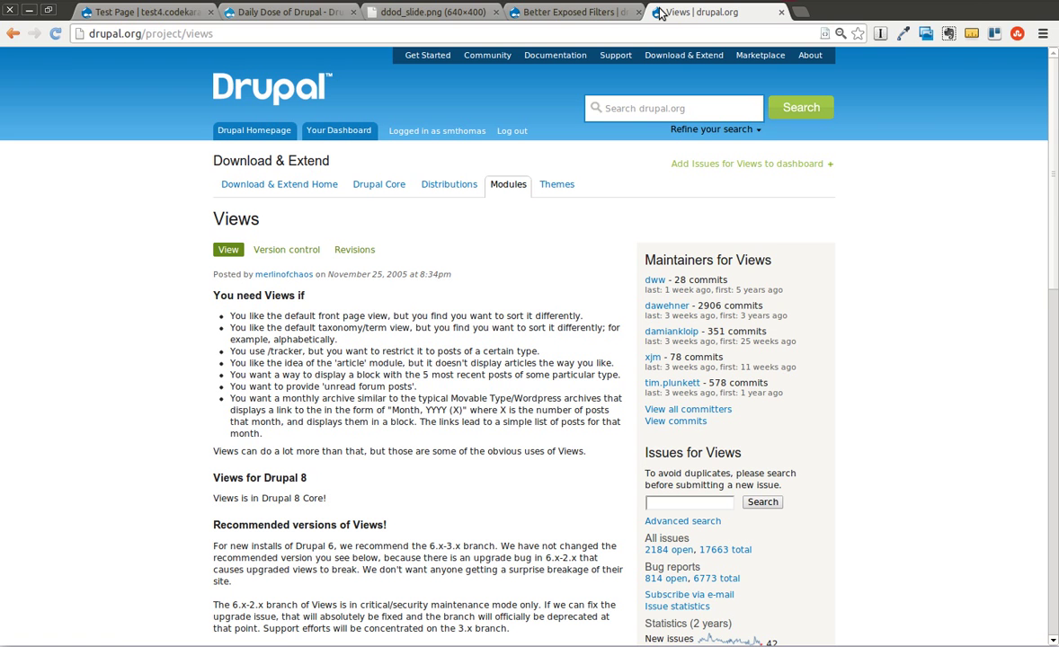
{"action": "left_click", "coordinate": [562, 12]}
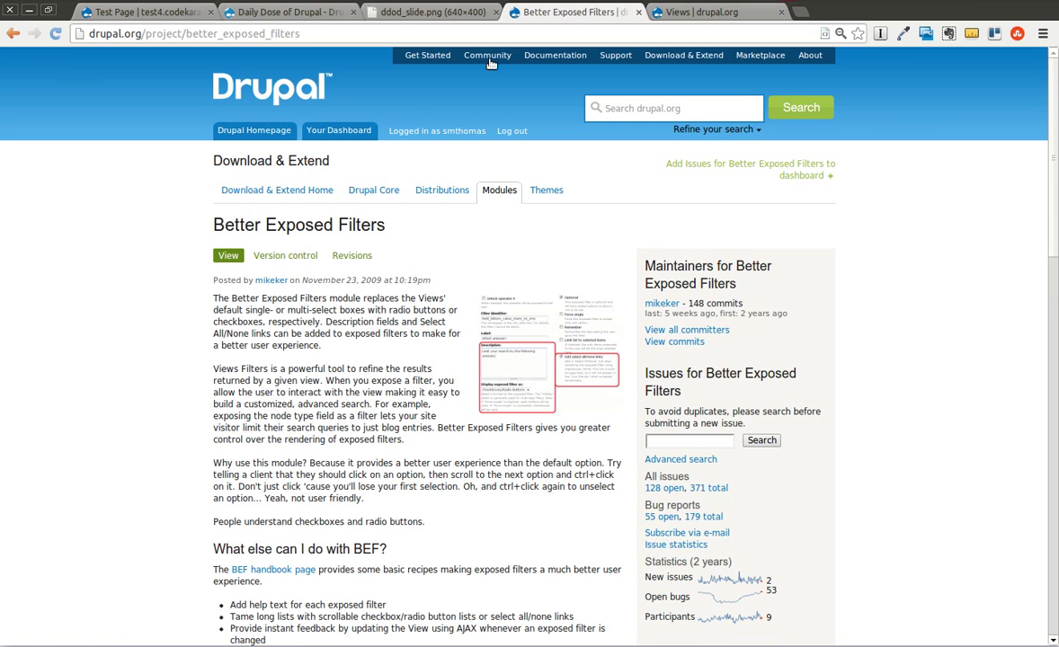
{"action": "scroll", "coordinate": [136, 309], "scroll_direction": "down", "scroll_amount": 3}
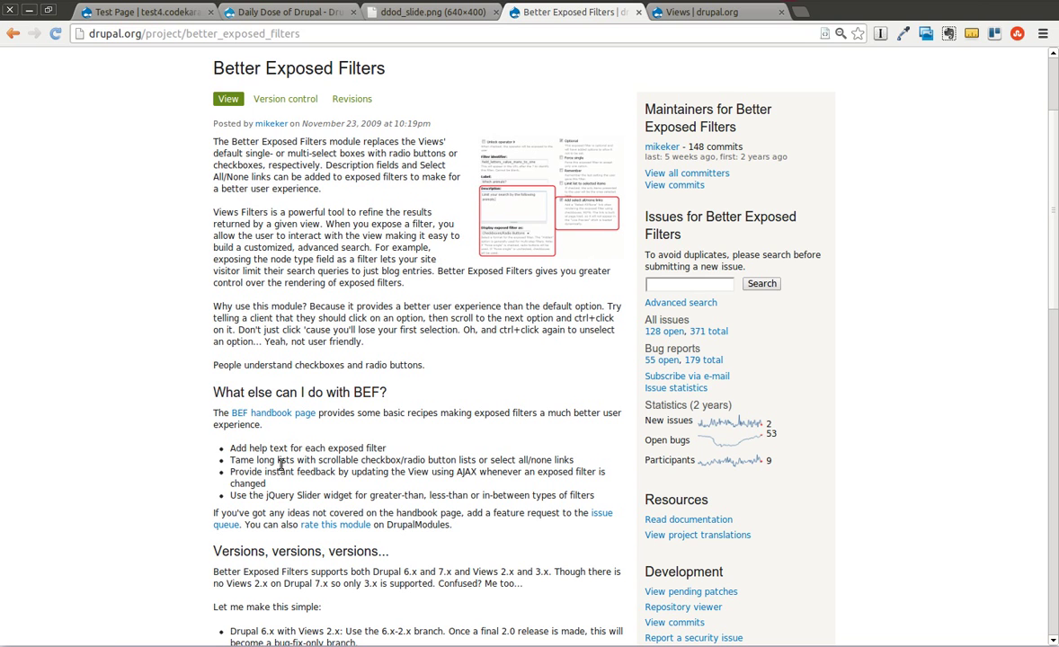
{"action": "left_click_drag", "start_coordinate": [239, 459], "coordinate": [406, 460]}
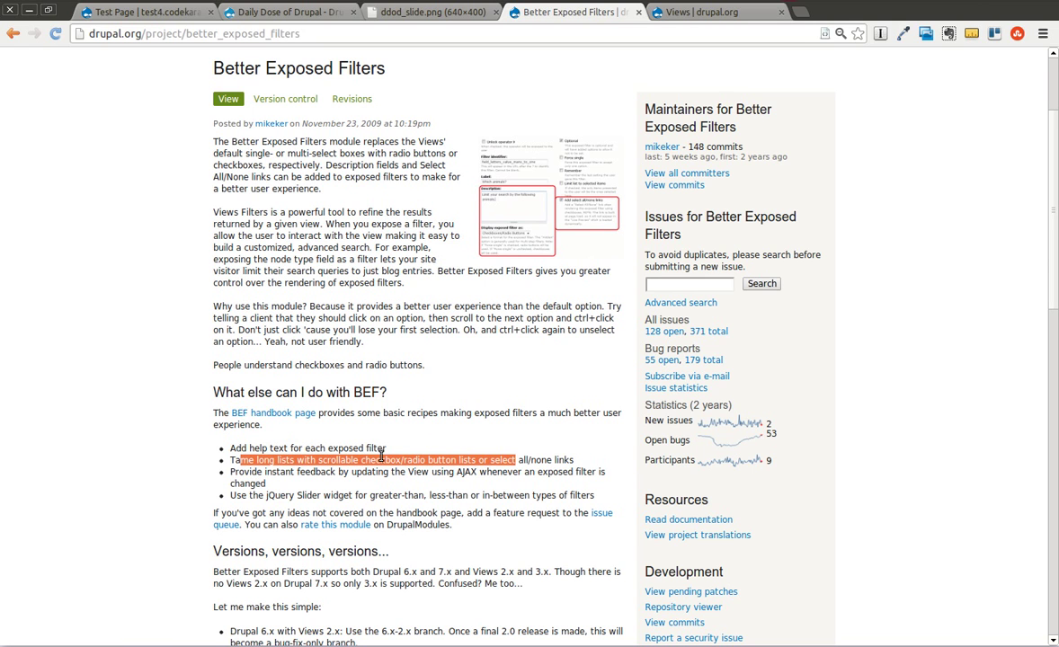
{"action": "left_click_drag", "start_coordinate": [267, 448], "coordinate": [387, 448]}
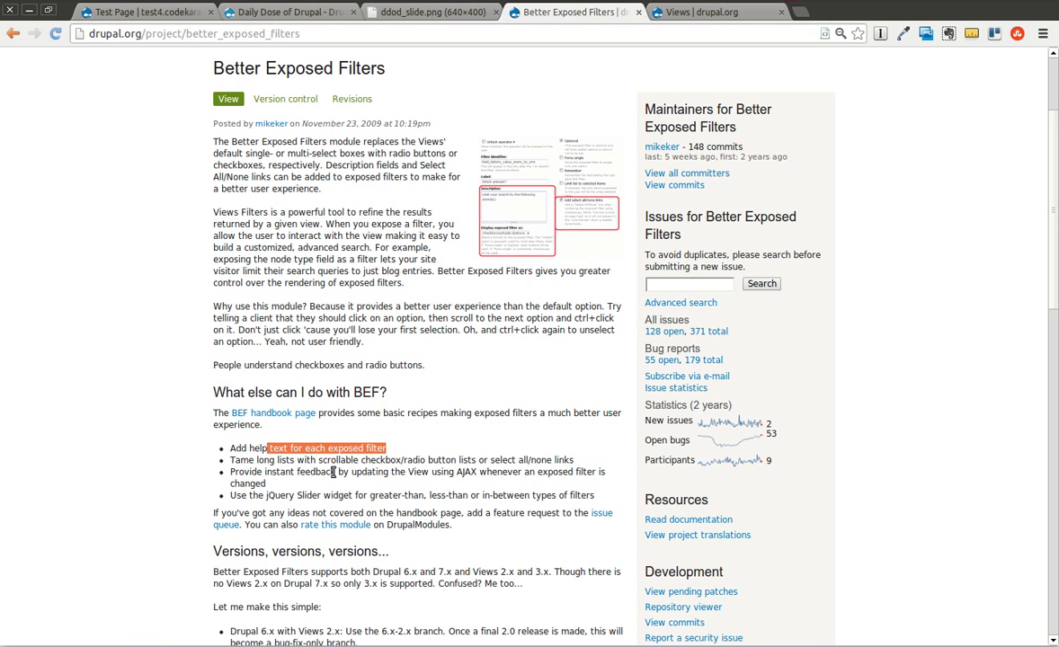
{"action": "left_click_drag", "start_coordinate": [241, 495], "coordinate": [564, 493]}
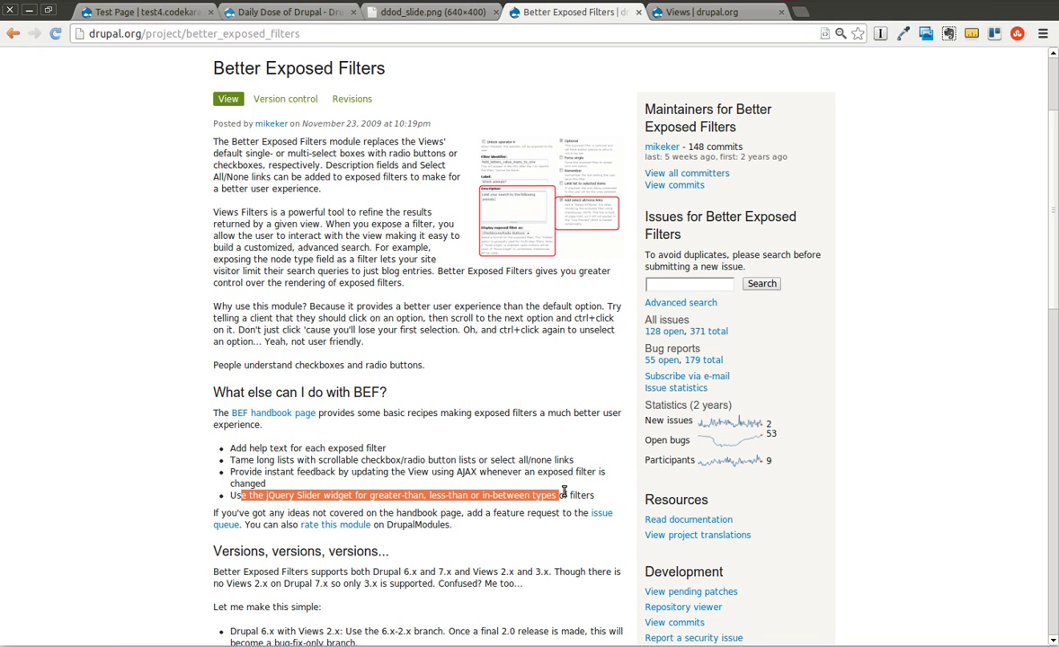
{"action": "left_click", "coordinate": [511, 456]}
{"action": "scroll", "coordinate": [510, 456], "scroll_direction": "down", "scroll_amount": 3}
{"action": "scroll", "coordinate": [510, 457], "scroll_direction": "down", "scroll_amount": 6}
{"action": "scroll", "coordinate": [508, 456], "scroll_direction": "up", "scroll_amount": 11}
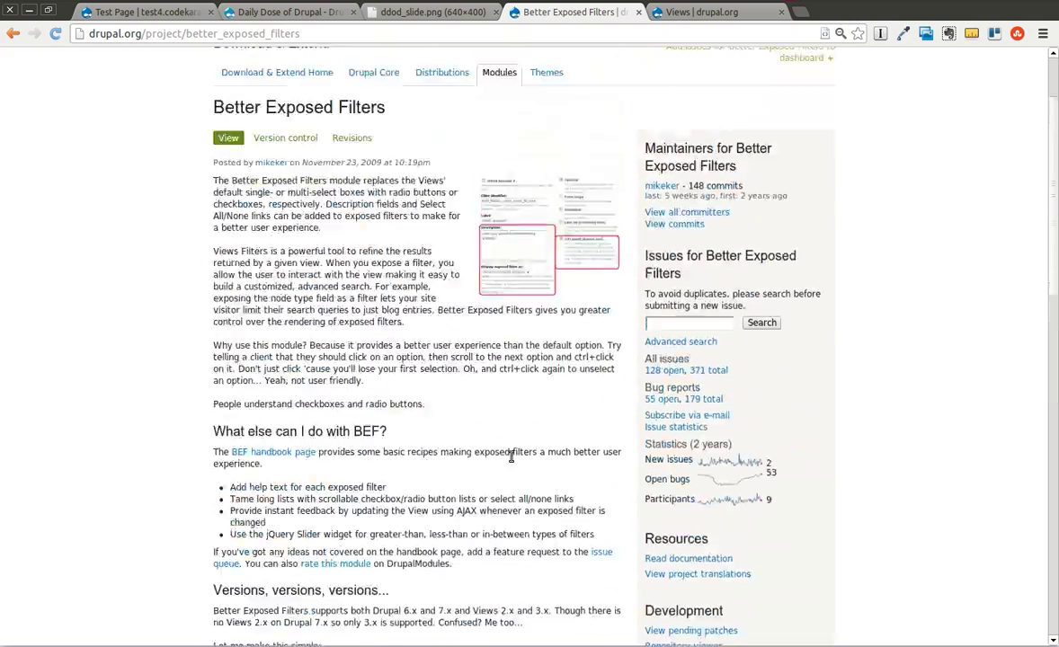
Show the test4 Test Page, then download the Views module with drush in the terminal.
{"action": "left_click", "coordinate": [112, 13]}
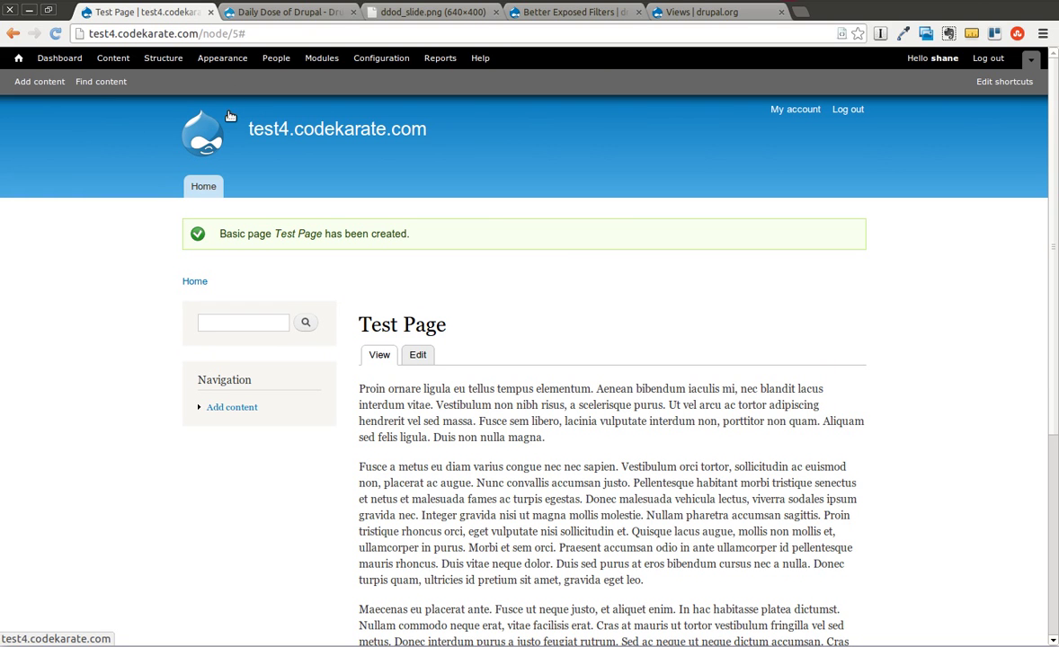
{"action": "key", "text": "ctrl+alt+Down"}
{"action": "type", "text": "drush l"}
{"action": "type", "text": "l views"}
{"action": "key", "text": "Return"}
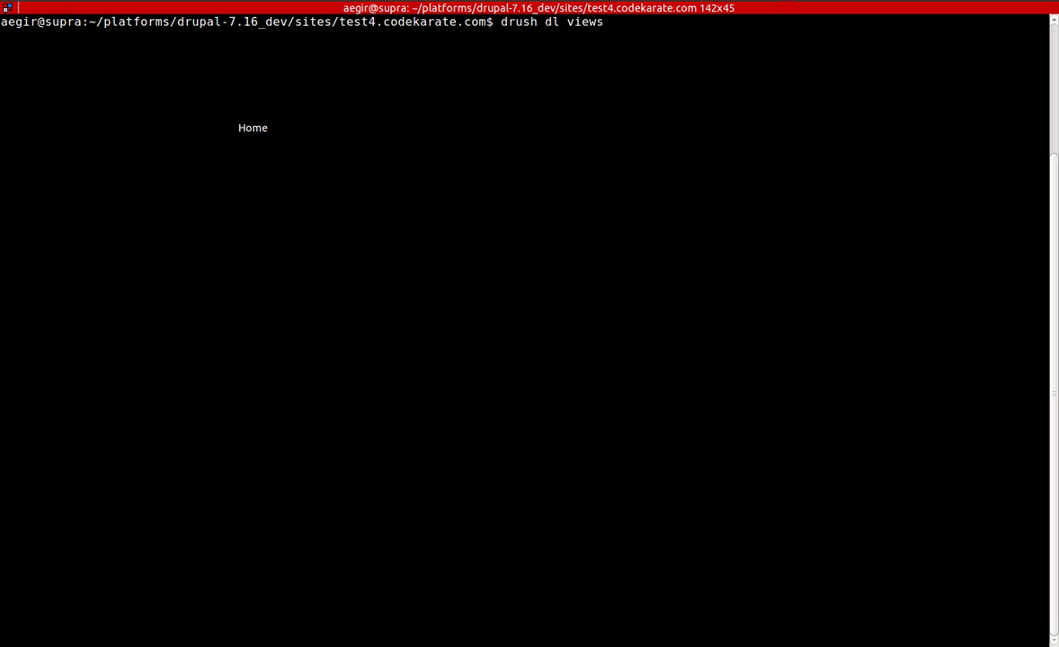
Enable views and views_ui with drush en, confirming with y, and return to the browser.
{"action": "type", "text": "drush en vi"}
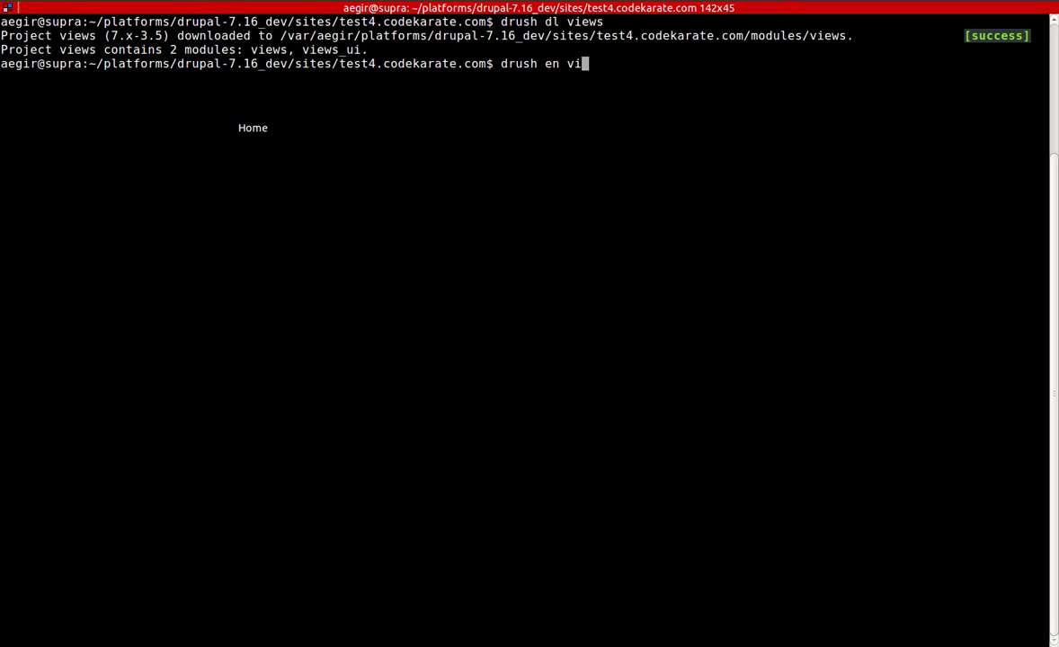
{"action": "type", "text": "ews views_ui"}
{"action": "key", "text": "Return"}
{"action": "type", "text": "y"}
{"action": "key", "text": "Return"}
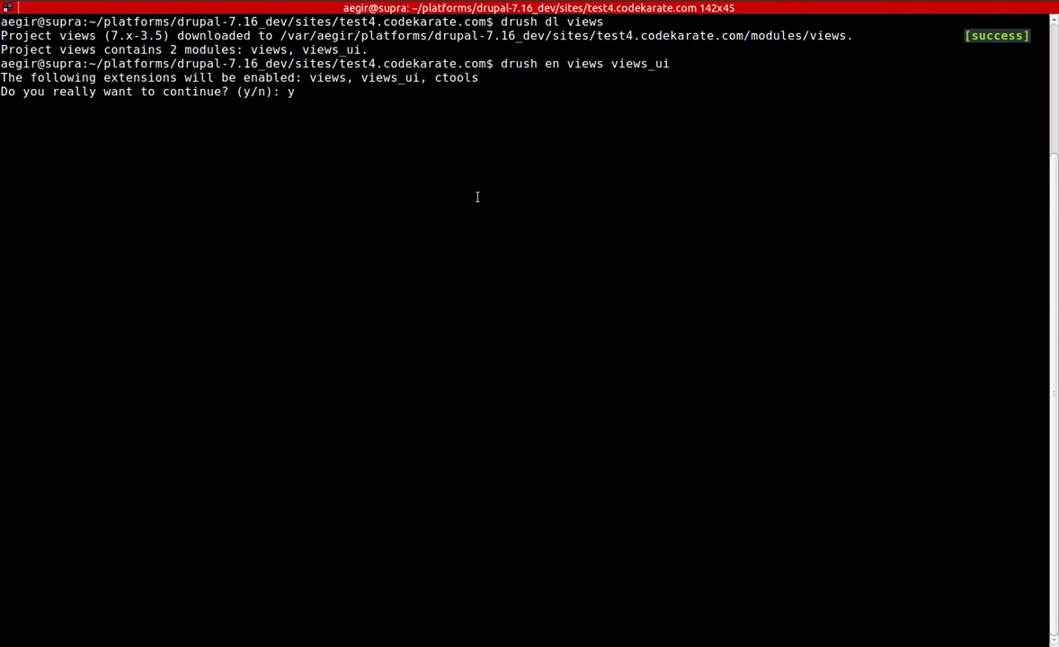
{"action": "key", "text": "alt+Tab"}
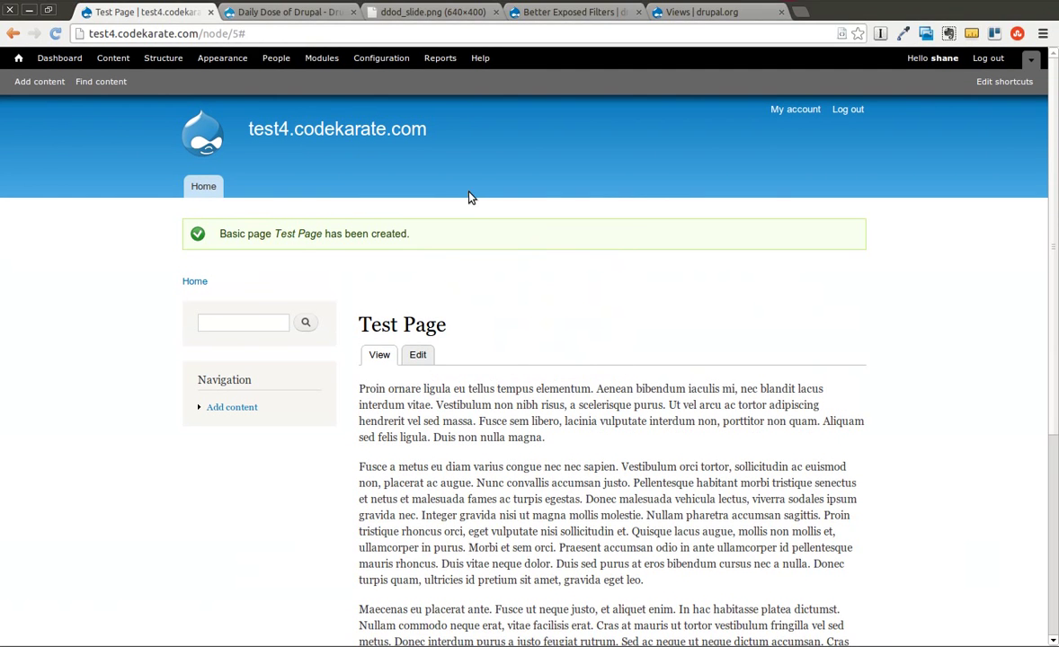
Start a new view from Structure > Views named 'Filters Test'.
{"action": "left_click", "coordinate": [163, 57]}
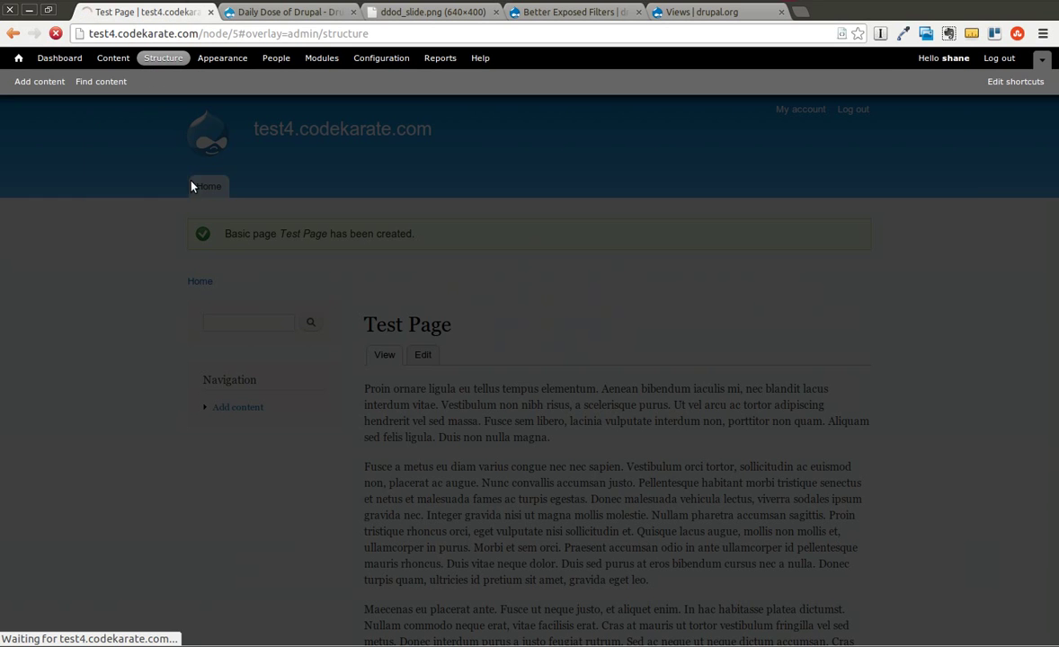
{"action": "left_click", "coordinate": [132, 358]}
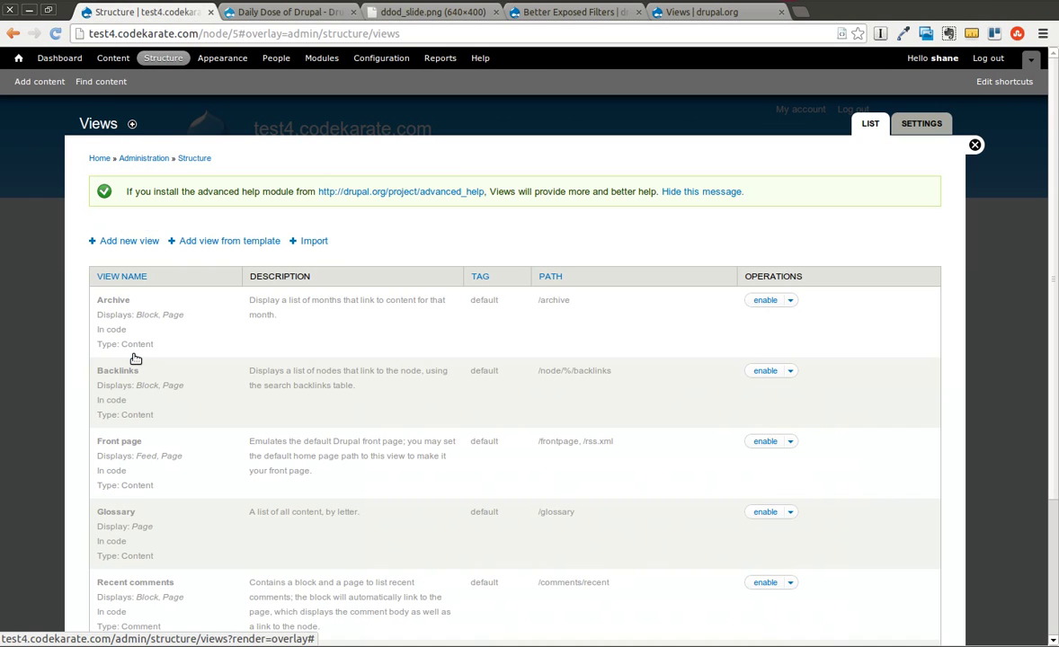
{"action": "left_click", "coordinate": [142, 241]}
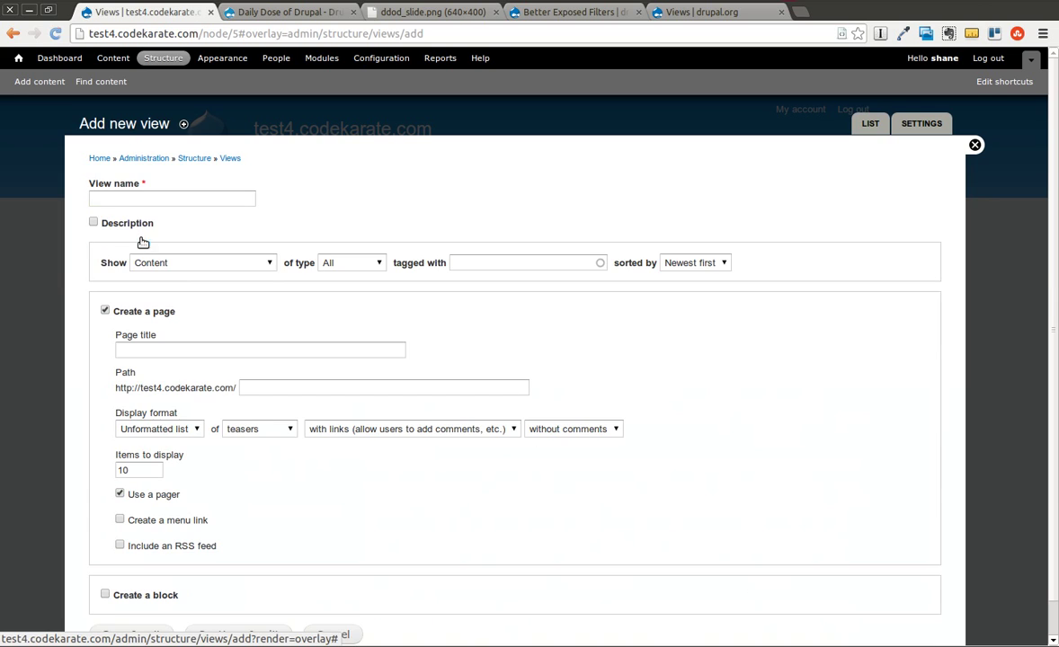
{"action": "left_click", "coordinate": [175, 198]}
{"action": "type", "text": "T"}
{"action": "key", "text": "BackSpace"}
{"action": "type", "text": "Filters Test"}
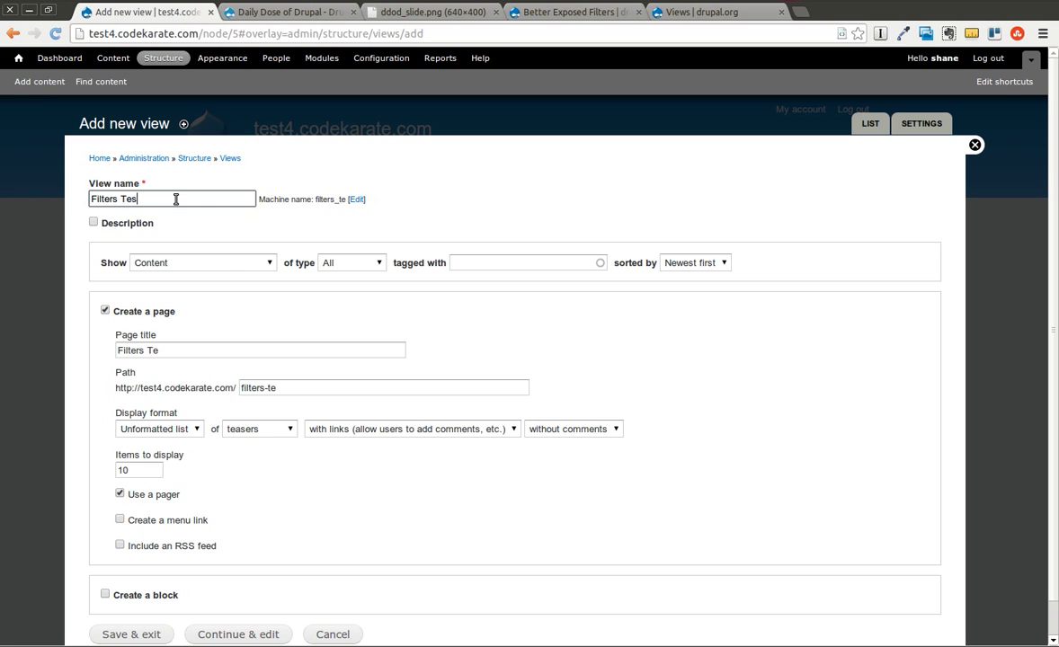
Keep Show: Content, set the display format to Table, and continue to the view editor.
{"action": "left_click", "coordinate": [224, 262]}
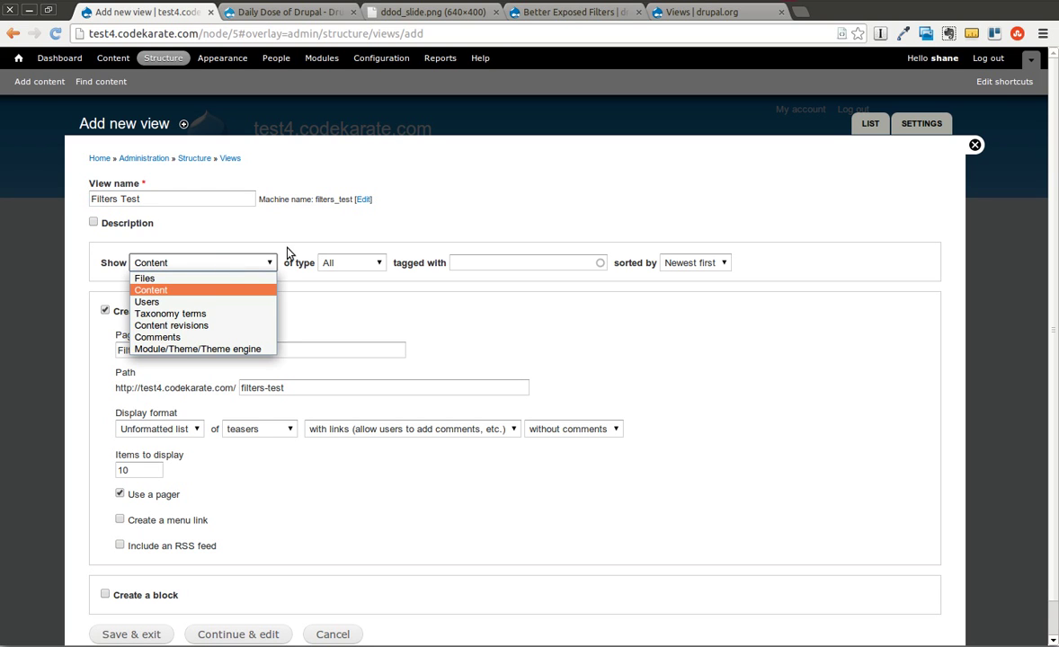
{"action": "left_click", "coordinate": [261, 226]}
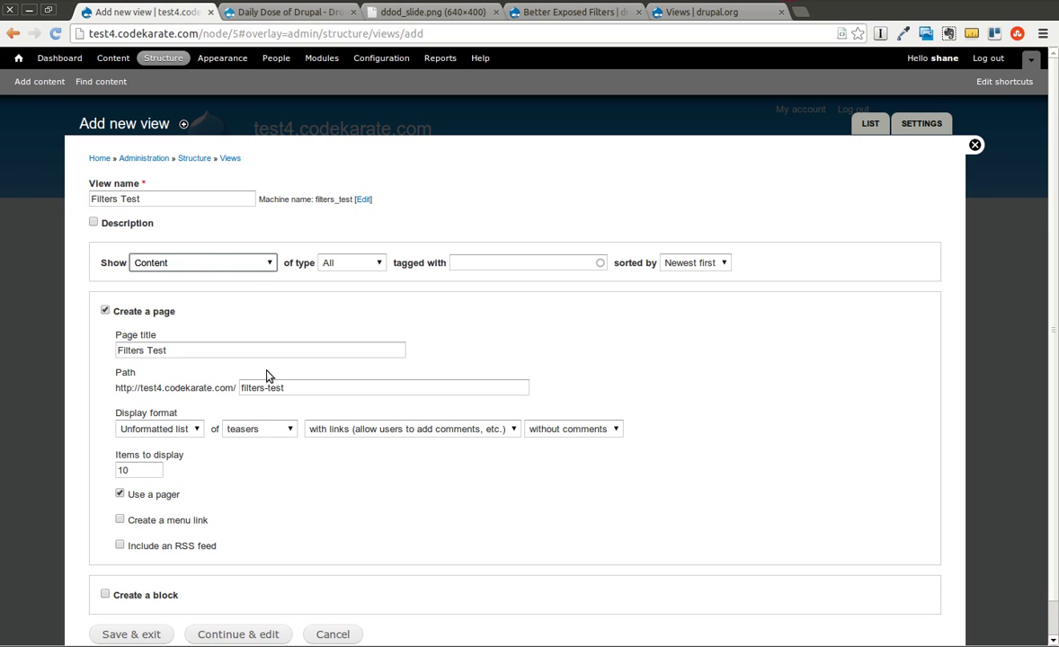
{"action": "left_click", "coordinate": [159, 435]}
{"action": "left_click", "coordinate": [161, 486]}
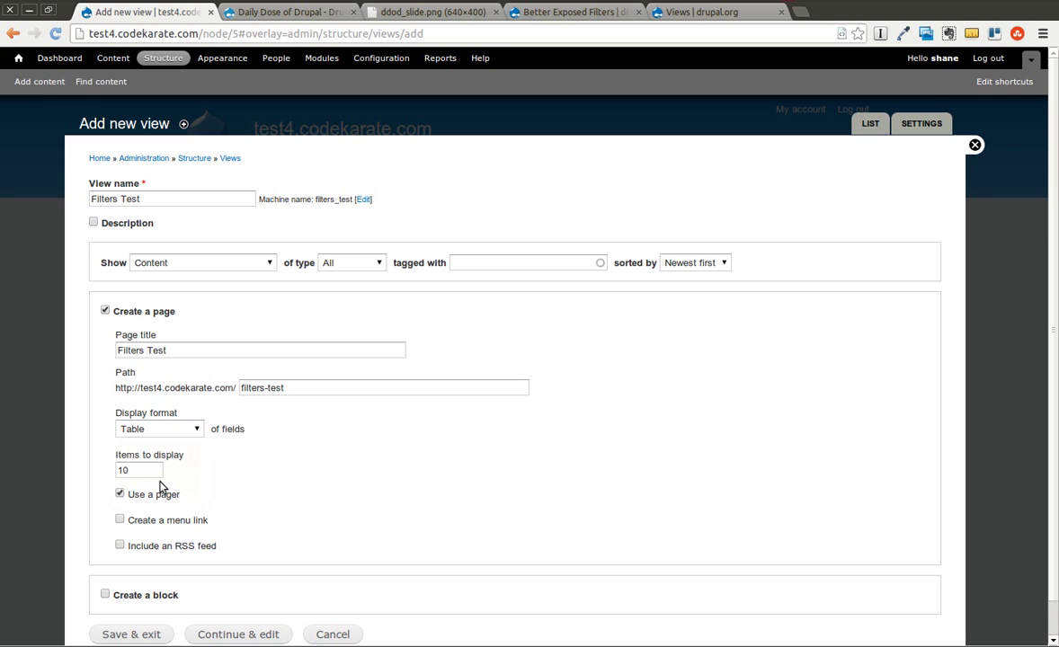
{"action": "left_click_drag", "start_coordinate": [144, 466], "coordinate": [90, 465]}
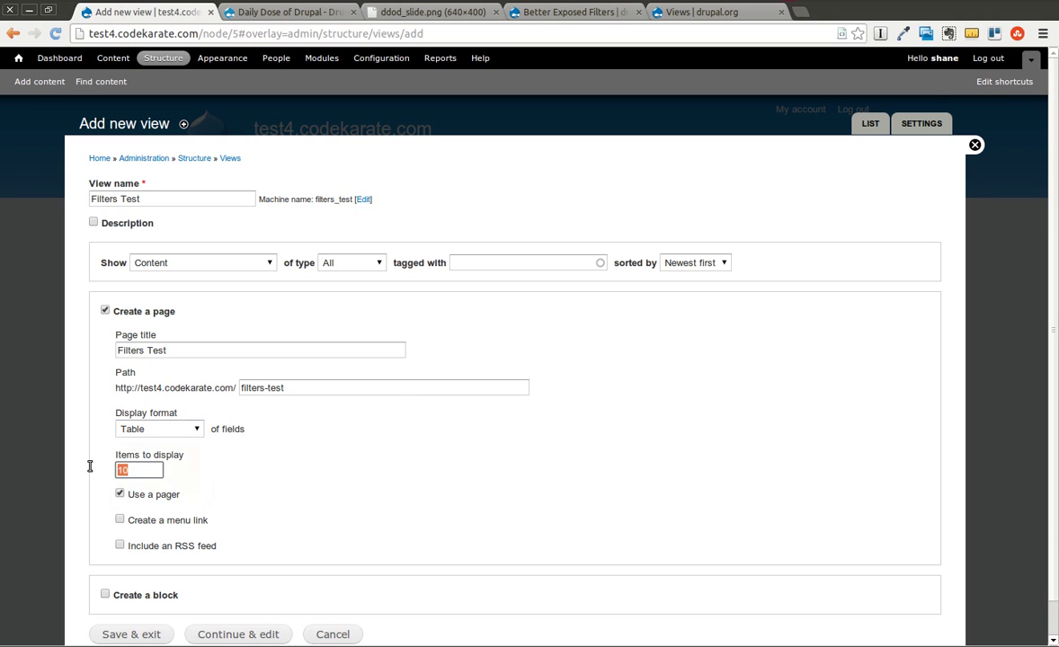
{"action": "scroll", "coordinate": [293, 501], "scroll_direction": "down", "scroll_amount": 1}
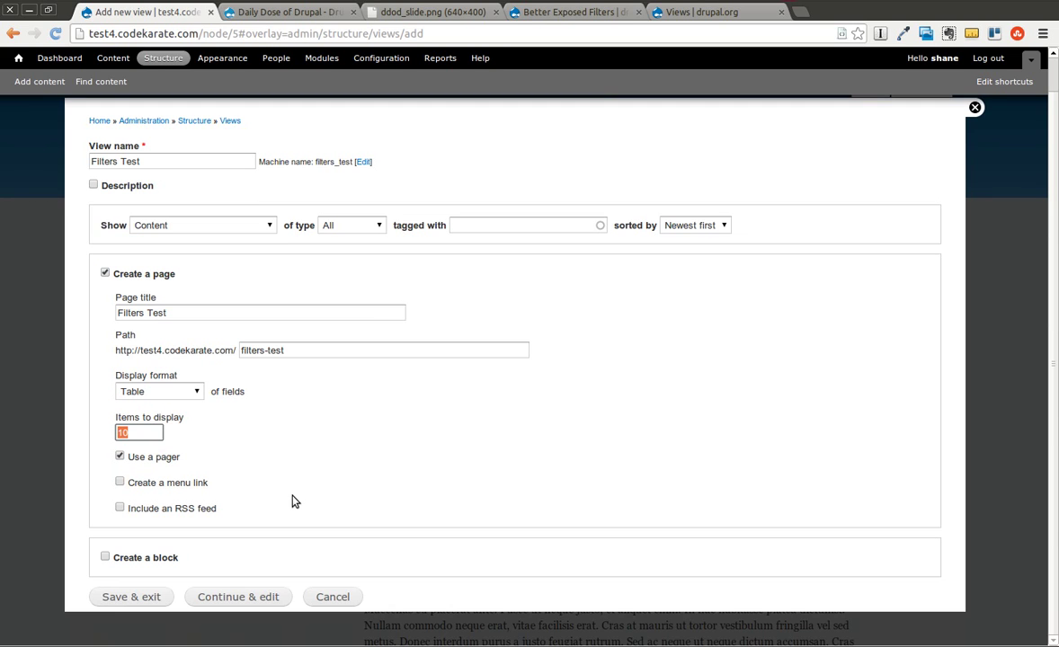
{"action": "left_click", "coordinate": [239, 598]}
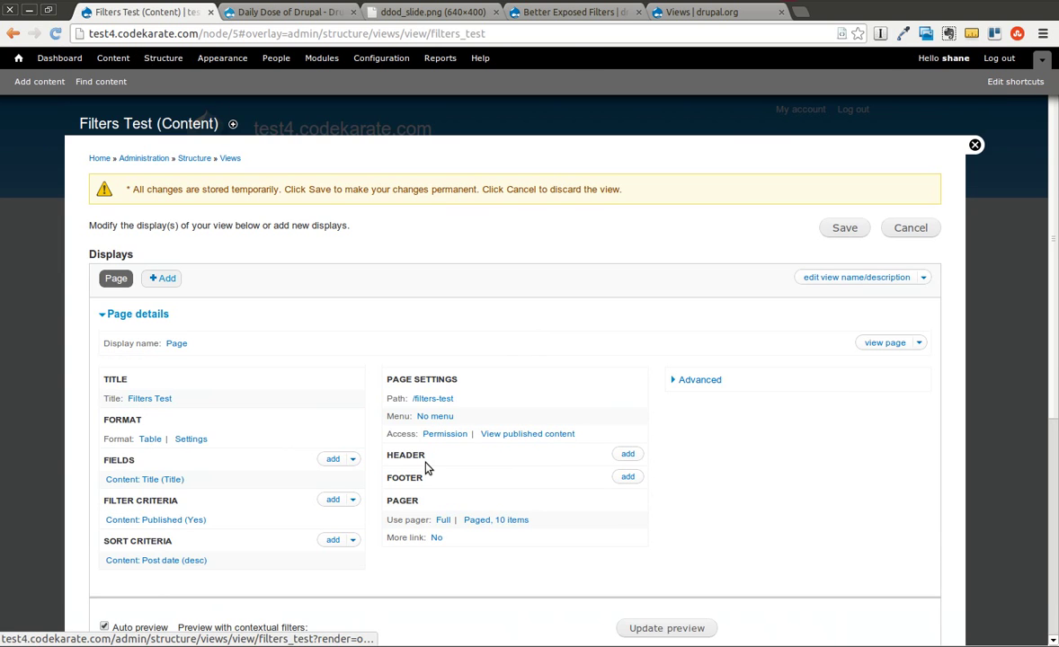
Add the Content: Type field to the Filters Test view with its default settings.
{"action": "scroll", "coordinate": [427, 467], "scroll_direction": "down", "scroll_amount": 3}
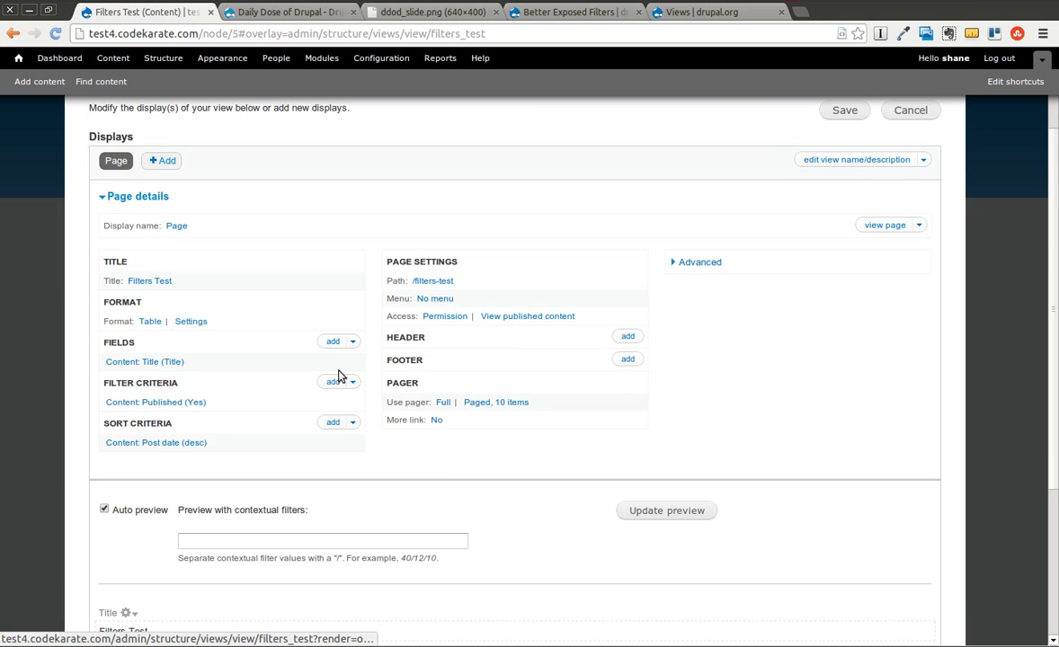
{"action": "scroll", "coordinate": [334, 351], "scroll_direction": "down", "scroll_amount": 5}
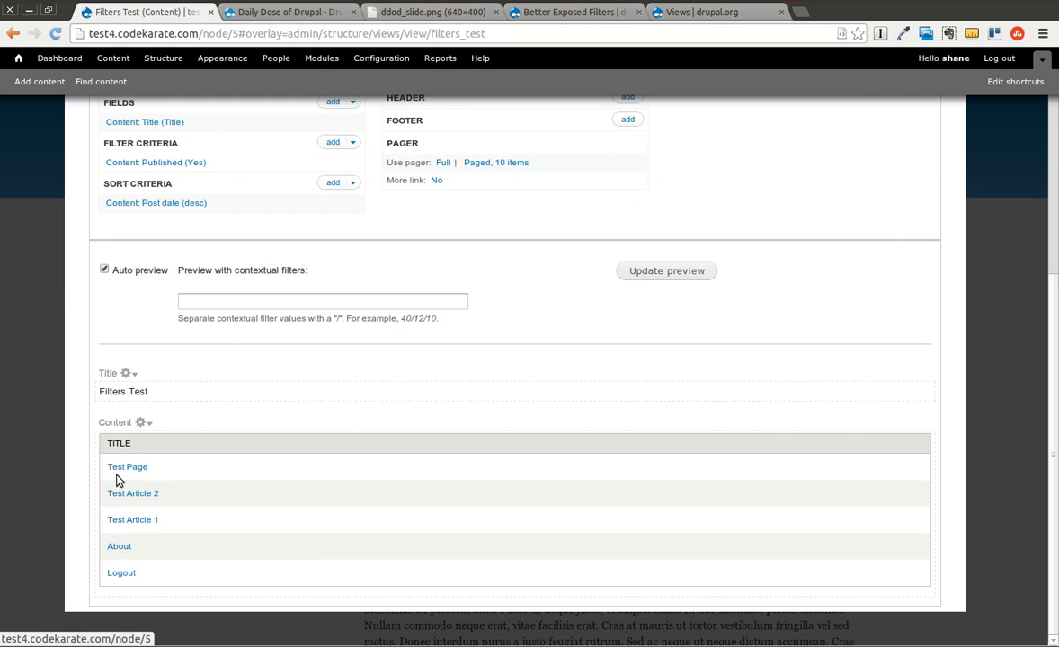
{"action": "scroll", "coordinate": [316, 361], "scroll_direction": "up", "scroll_amount": 2}
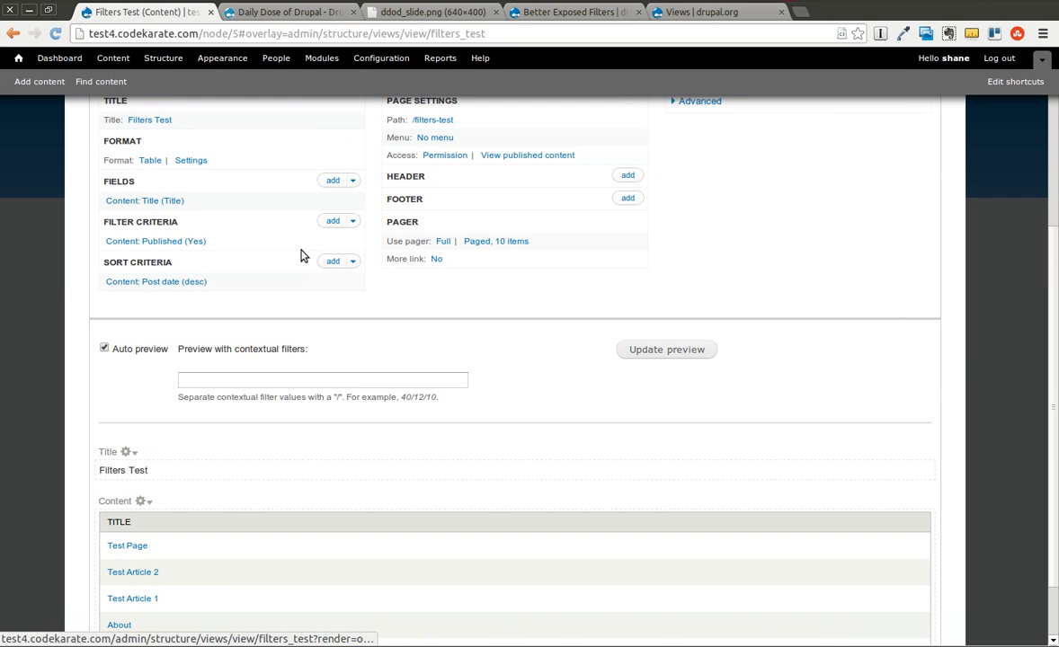
{"action": "left_click", "coordinate": [334, 184]}
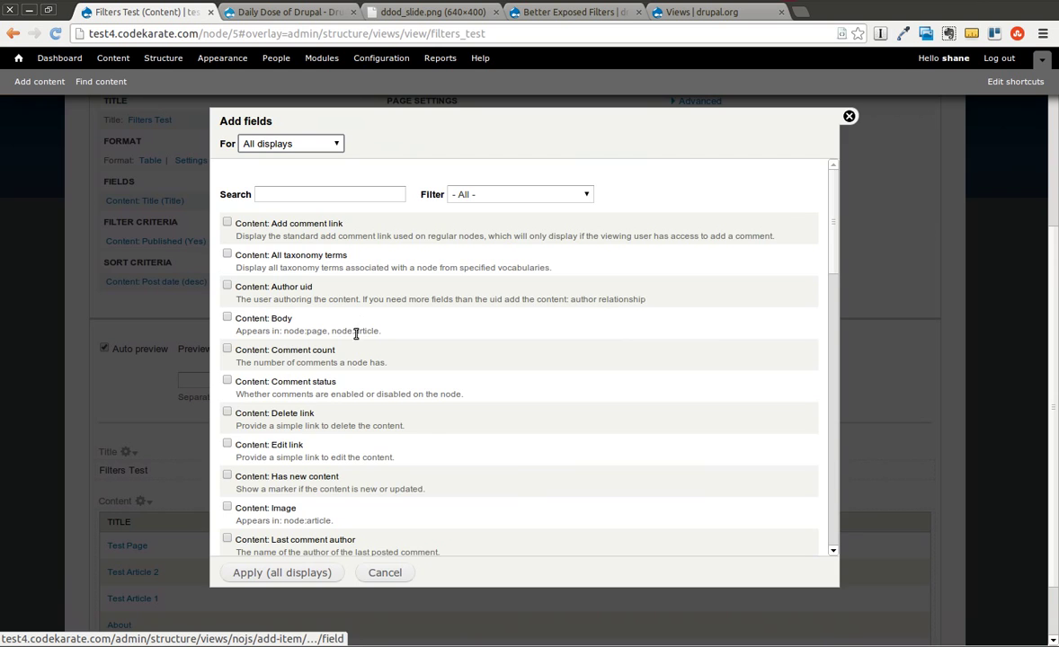
{"action": "scroll", "coordinate": [251, 333], "scroll_direction": "down", "scroll_amount": 2}
{"action": "scroll", "coordinate": [251, 333], "scroll_direction": "down", "scroll_amount": 10}
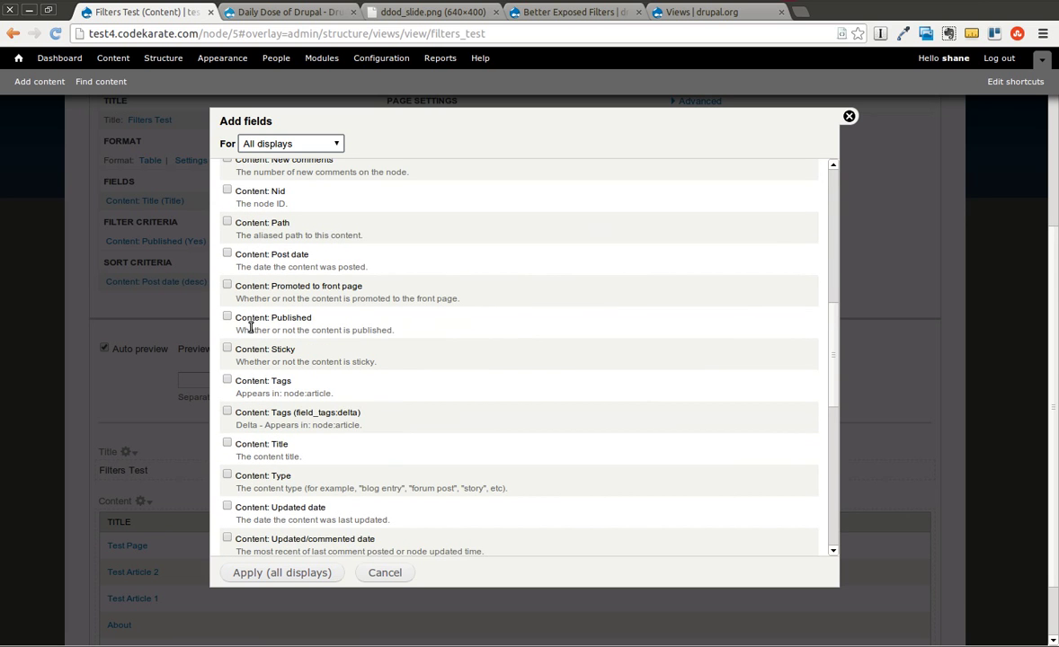
{"action": "left_click", "coordinate": [226, 477]}
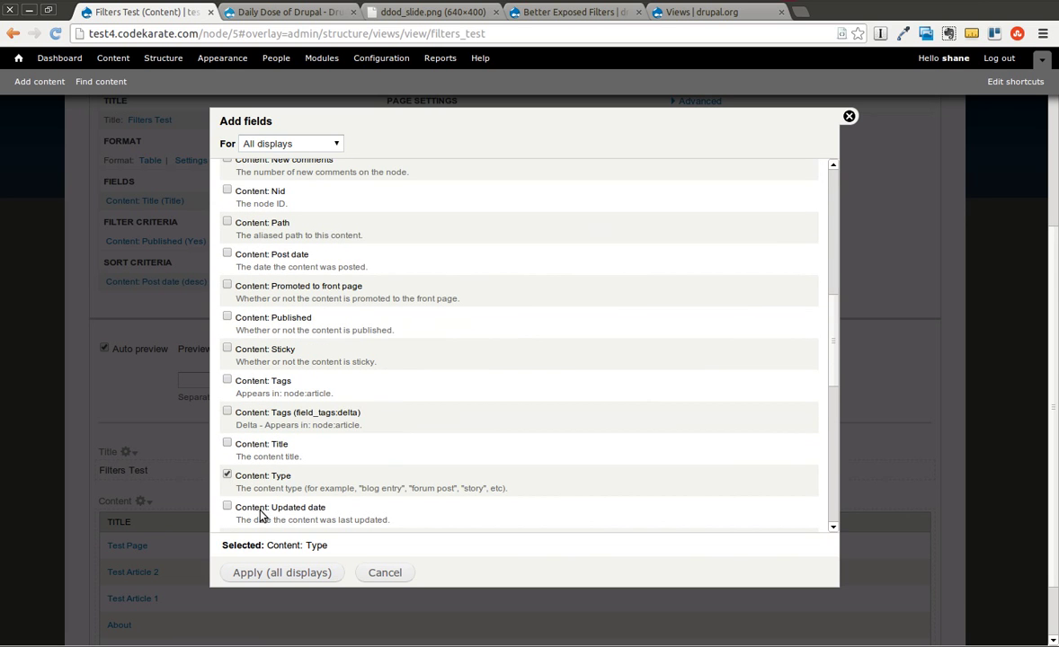
{"action": "left_click", "coordinate": [319, 572]}
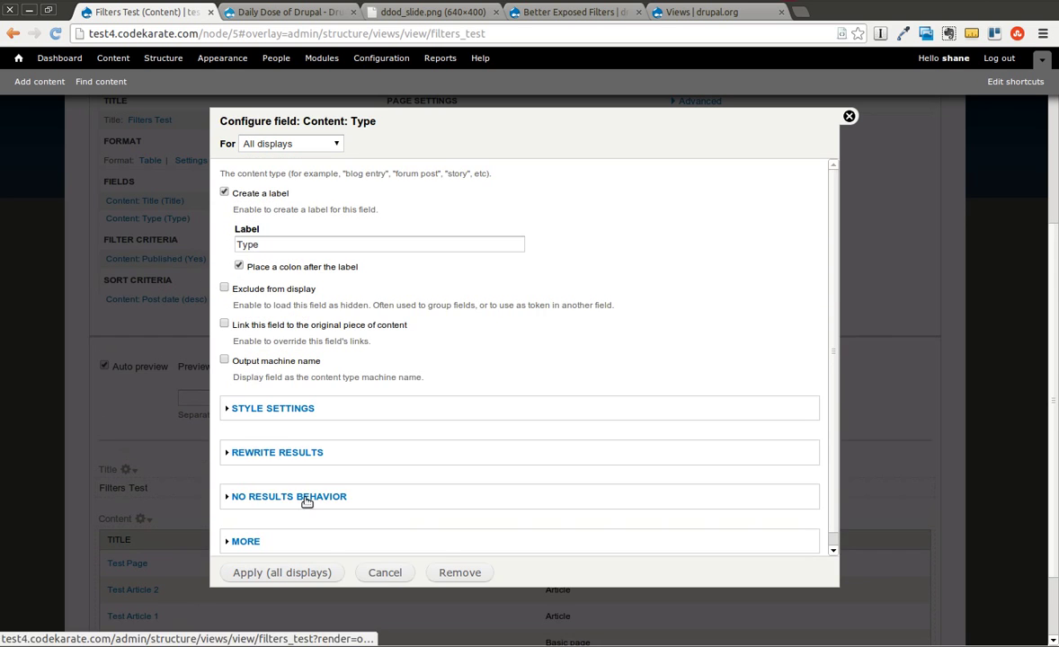
{"action": "left_click", "coordinate": [306, 573]}
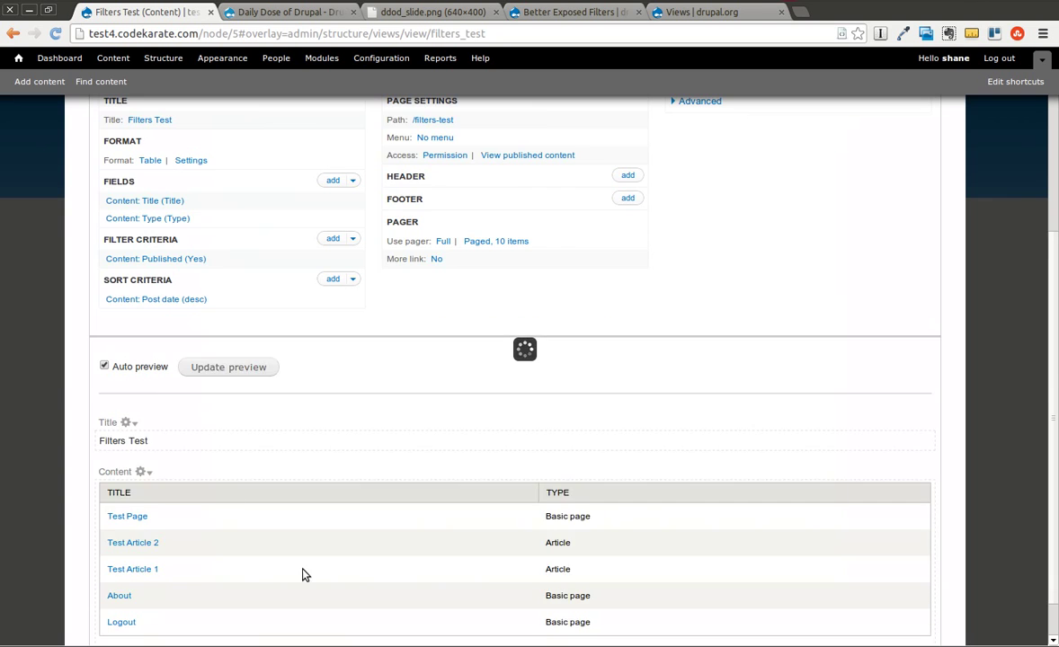
{"action": "scroll", "coordinate": [252, 458], "scroll_direction": "down", "scroll_amount": 2}
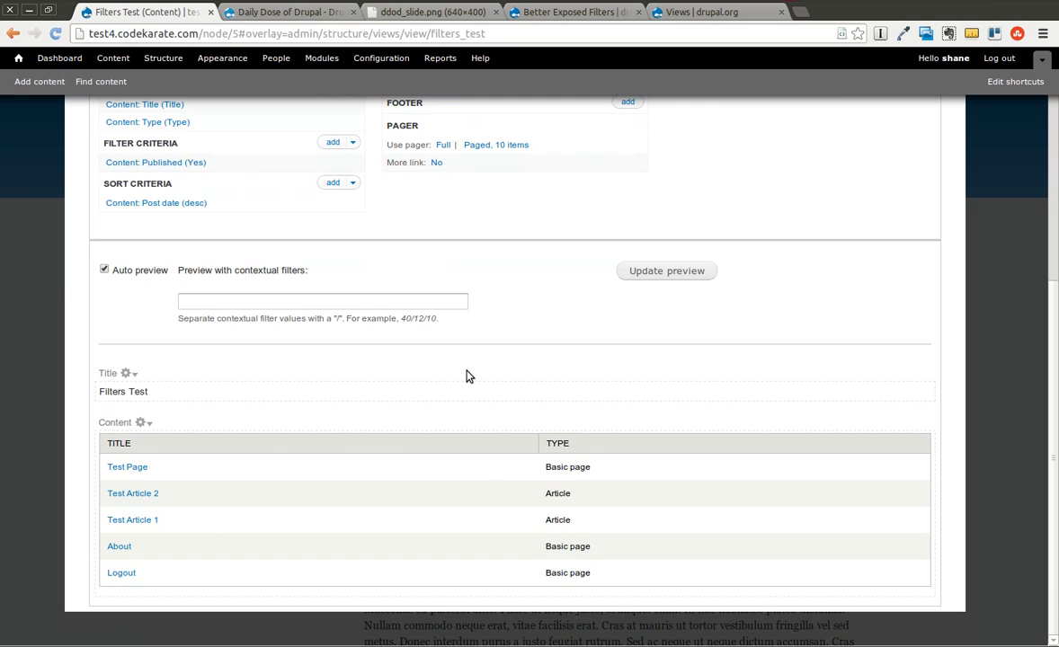
{"action": "scroll", "coordinate": [468, 373], "scroll_direction": "up", "scroll_amount": 3}
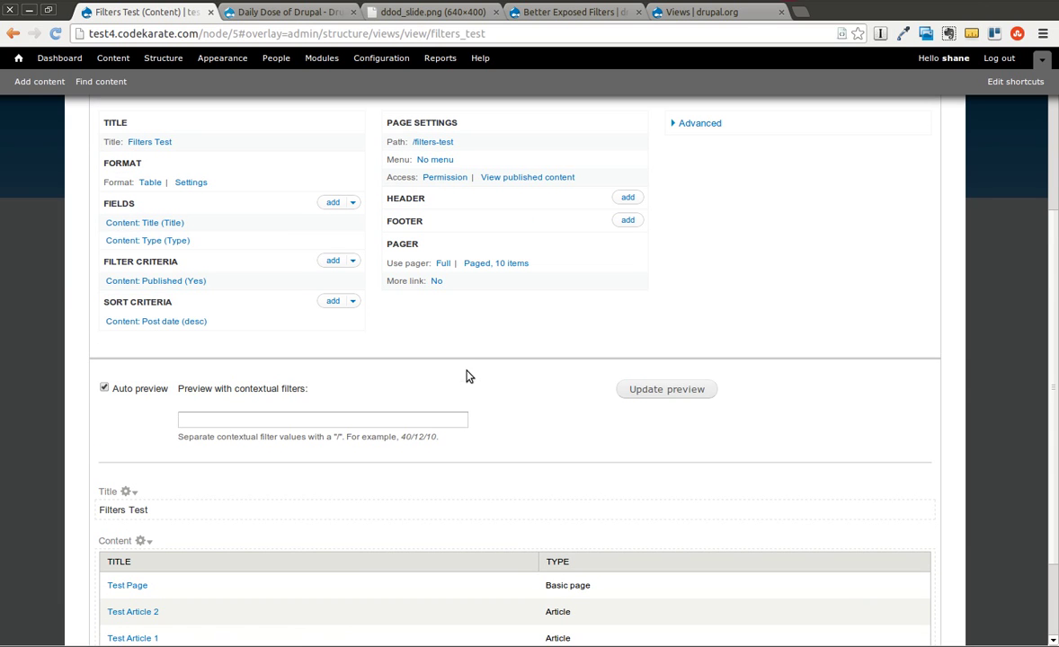
Add Content: Type as a new filter criterion.
{"action": "left_click", "coordinate": [334, 262]}
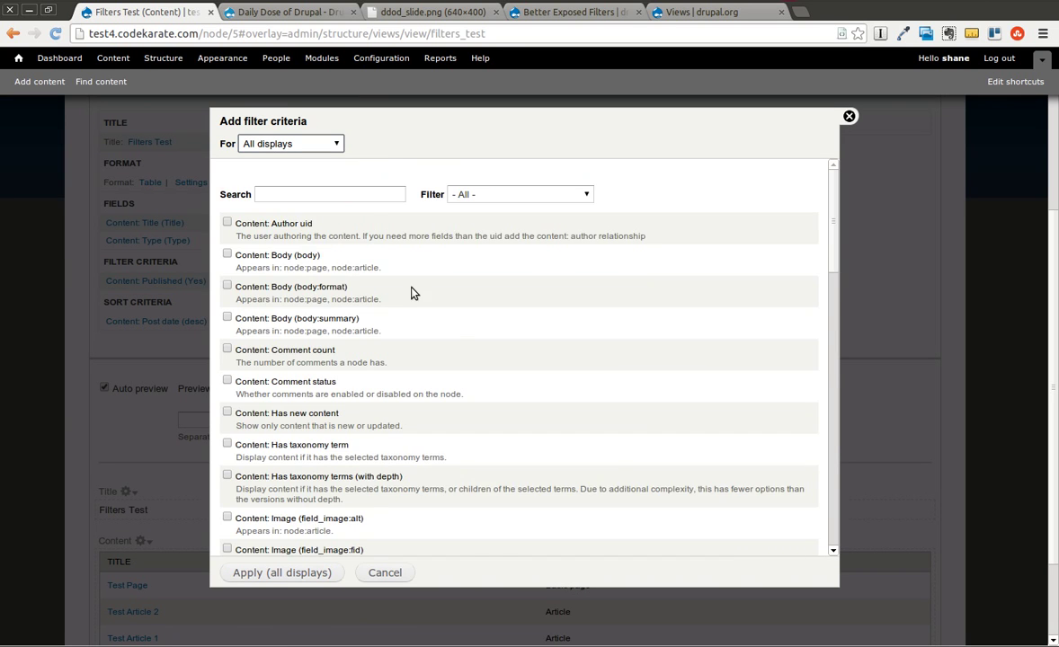
{"action": "scroll", "coordinate": [413, 292], "scroll_direction": "down", "scroll_amount": 8}
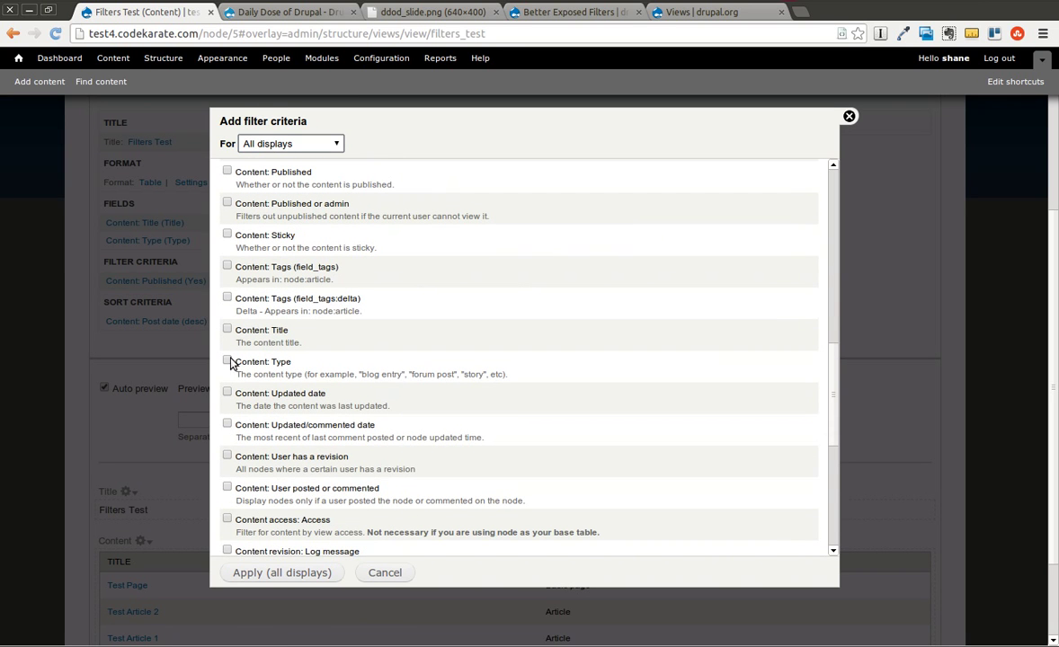
{"action": "left_click", "coordinate": [227, 360]}
{"action": "left_click", "coordinate": [331, 573]}
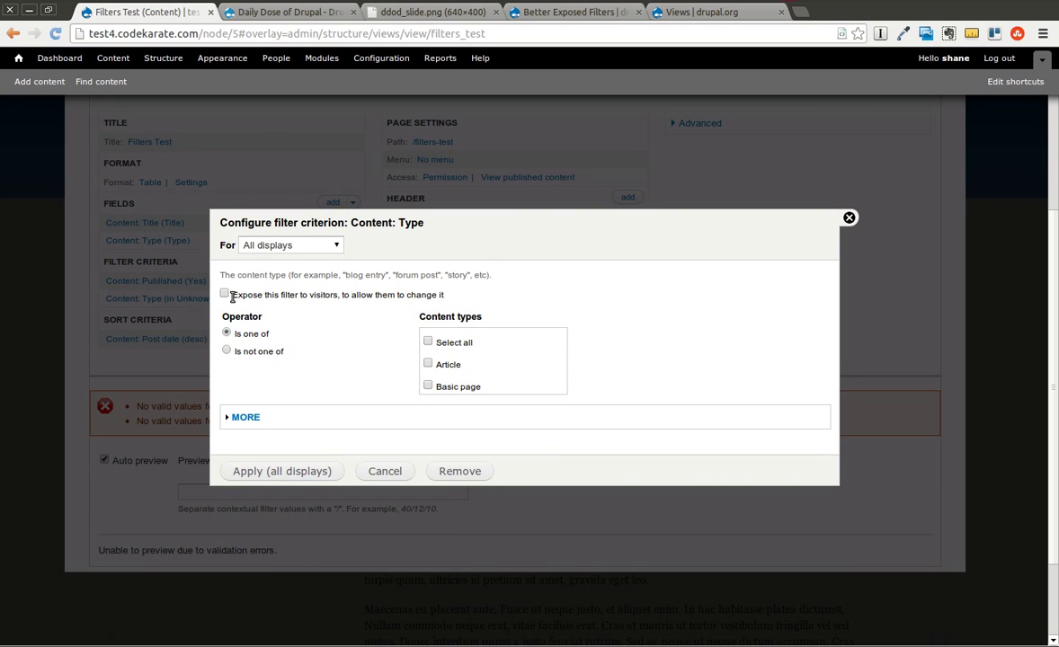
Expose the Type filter to visitors with multiple selections allowed and apply it.
{"action": "left_click_drag", "start_coordinate": [231, 297], "coordinate": [452, 295]}
{"action": "left_click", "coordinate": [329, 320]}
{"action": "left_click", "coordinate": [224, 294]}
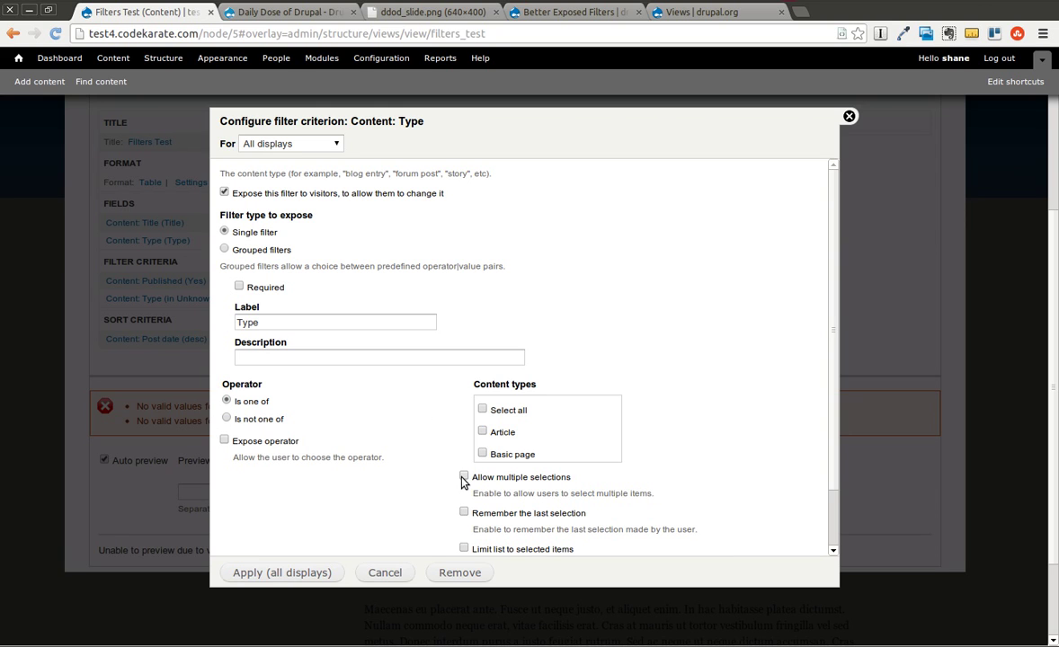
{"action": "scroll", "coordinate": [428, 414], "scroll_direction": "down", "scroll_amount": 2}
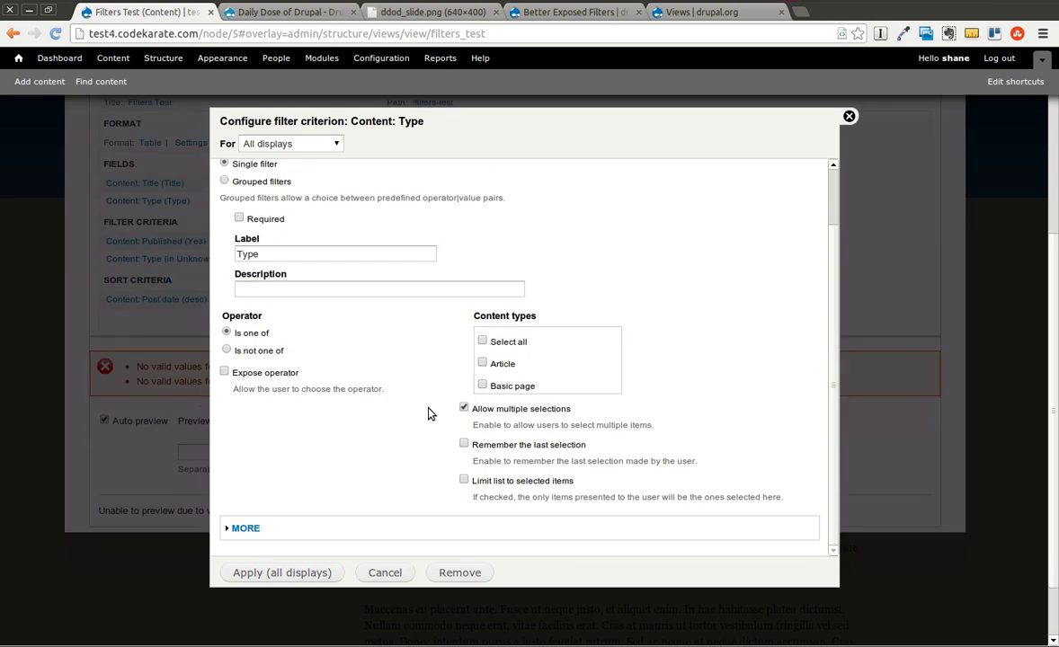
{"action": "scroll", "coordinate": [428, 413], "scroll_direction": "up", "scroll_amount": 1}
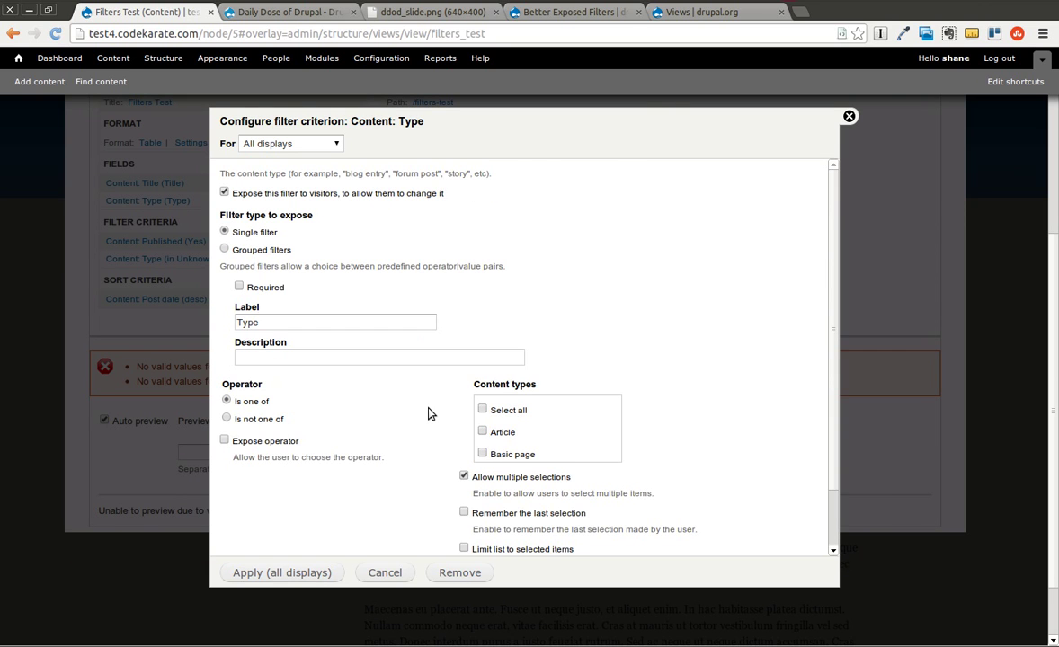
{"action": "scroll", "coordinate": [428, 413], "scroll_direction": "down", "scroll_amount": 1}
{"action": "scroll", "coordinate": [428, 414], "scroll_direction": "down", "scroll_amount": 1}
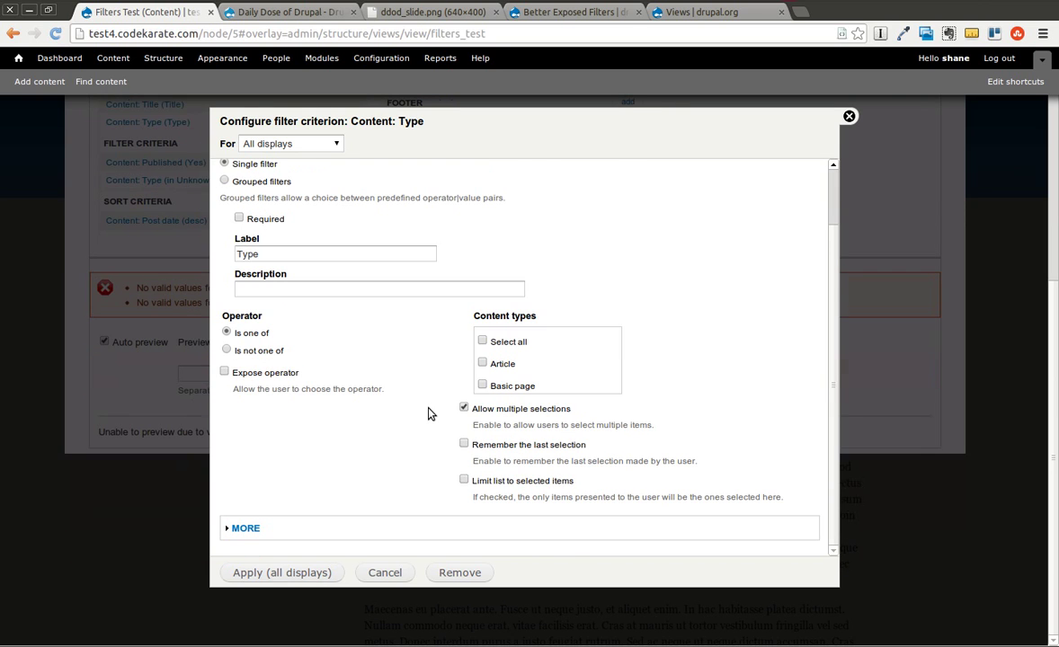
{"action": "left_click", "coordinate": [307, 575]}
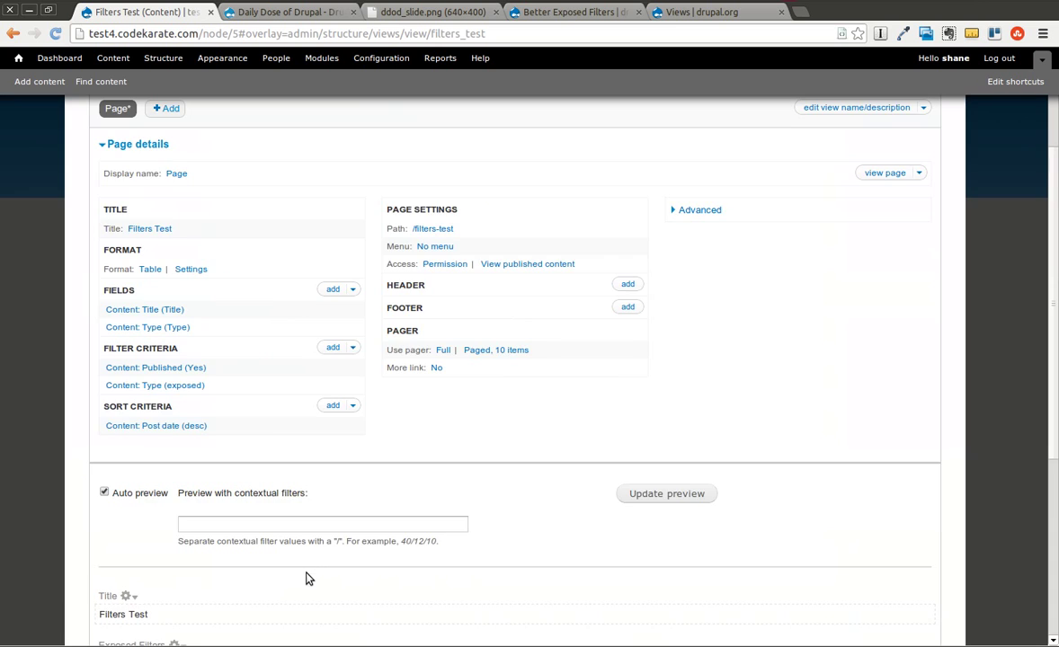
Test the exposed Type filter in the preview with Article and Basic page choices.
{"action": "scroll", "coordinate": [368, 421], "scroll_direction": "down", "scroll_amount": 5}
{"action": "scroll", "coordinate": [369, 420], "scroll_direction": "down", "scroll_amount": 2}
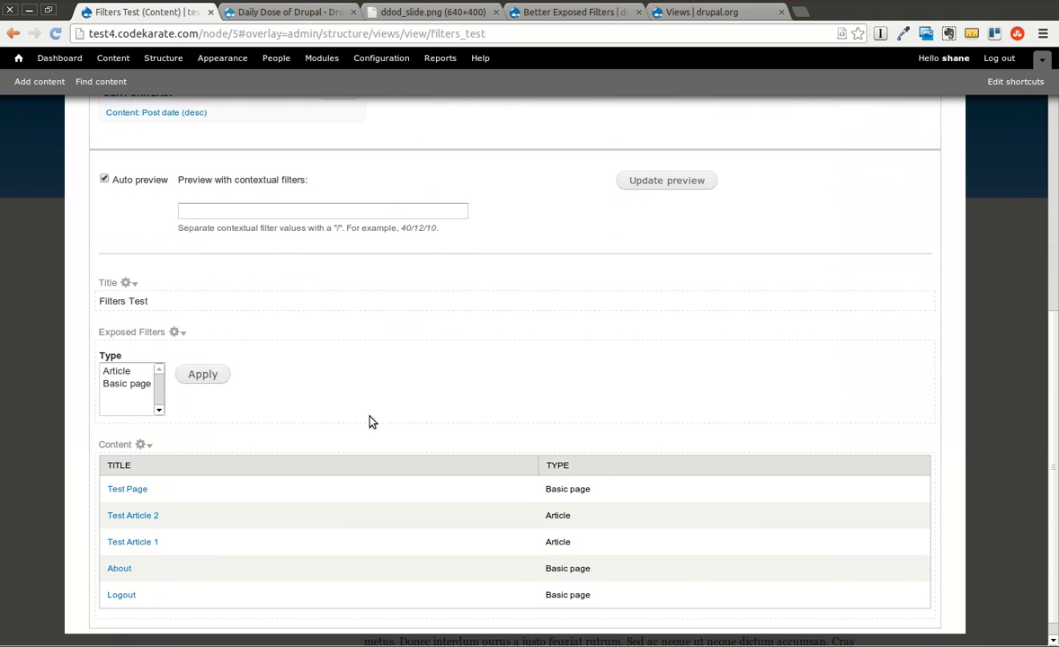
{"action": "left_click", "coordinate": [126, 383]}
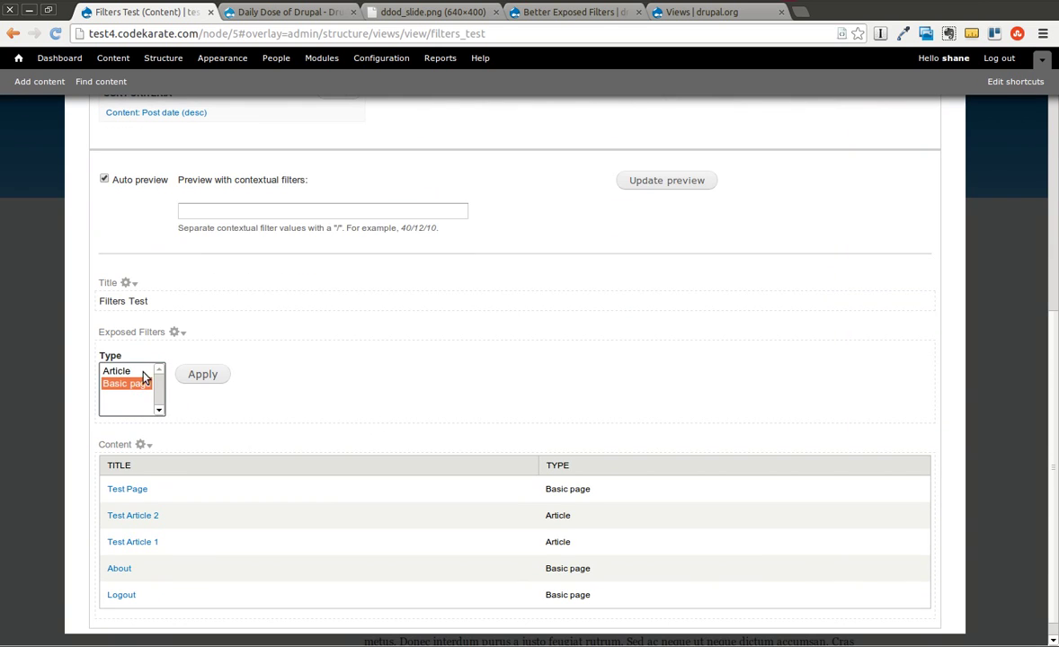
{"action": "left_click", "coordinate": [122, 371], "text": "ctrl"}
{"action": "left_click", "coordinate": [140, 386]}
{"action": "left_click", "coordinate": [402, 395]}
{"action": "left_click", "coordinate": [131, 374], "text": "ctrl"}
{"action": "left_click", "coordinate": [128, 375], "text": "ctrl"}
{"action": "left_click", "coordinate": [128, 375]}
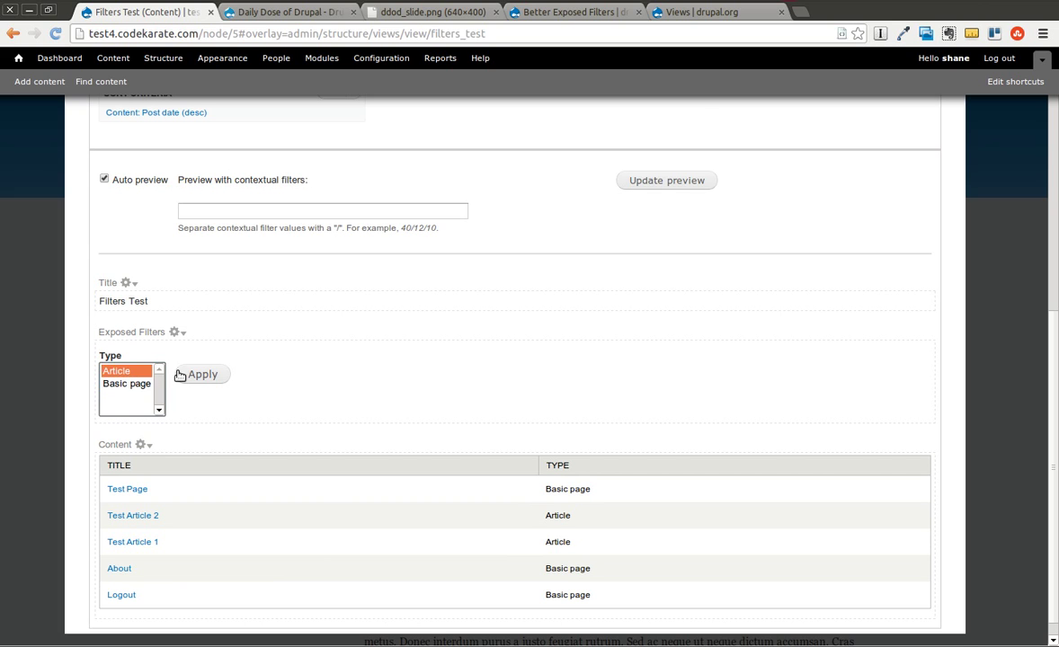
{"action": "left_click", "coordinate": [201, 374]}
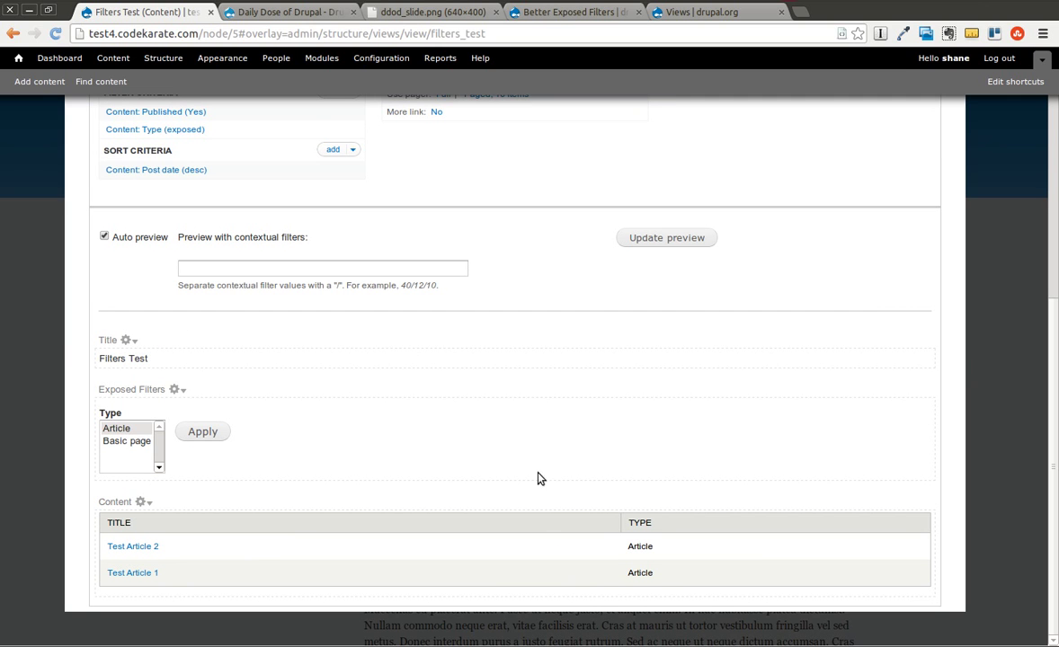
{"action": "left_click", "coordinate": [202, 432]}
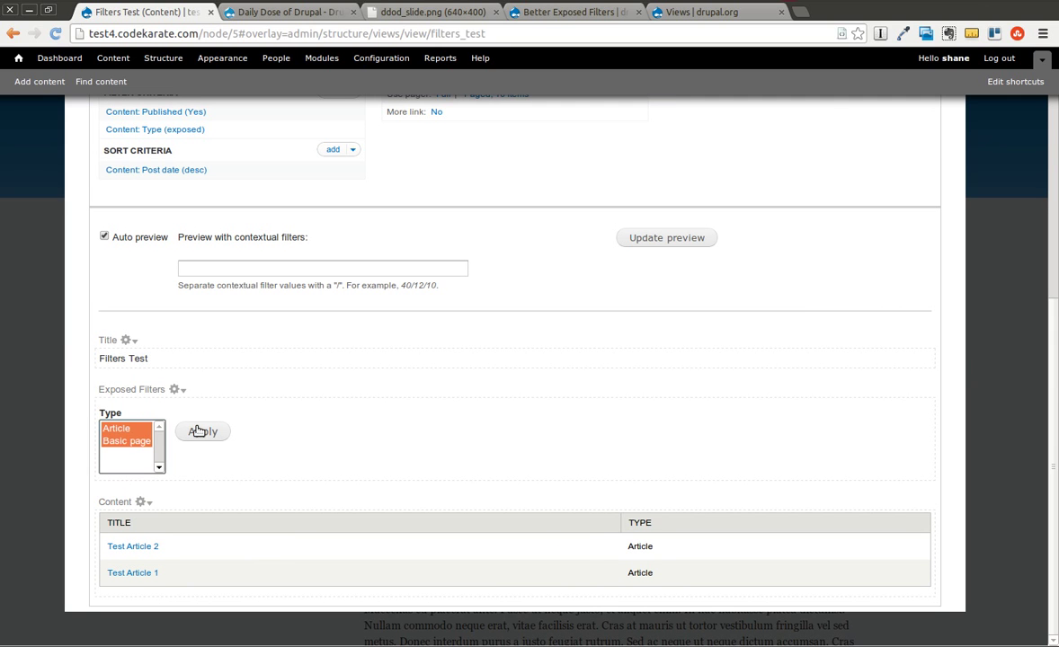
{"action": "left_click", "coordinate": [117, 440]}
{"action": "left_click", "coordinate": [217, 435]}
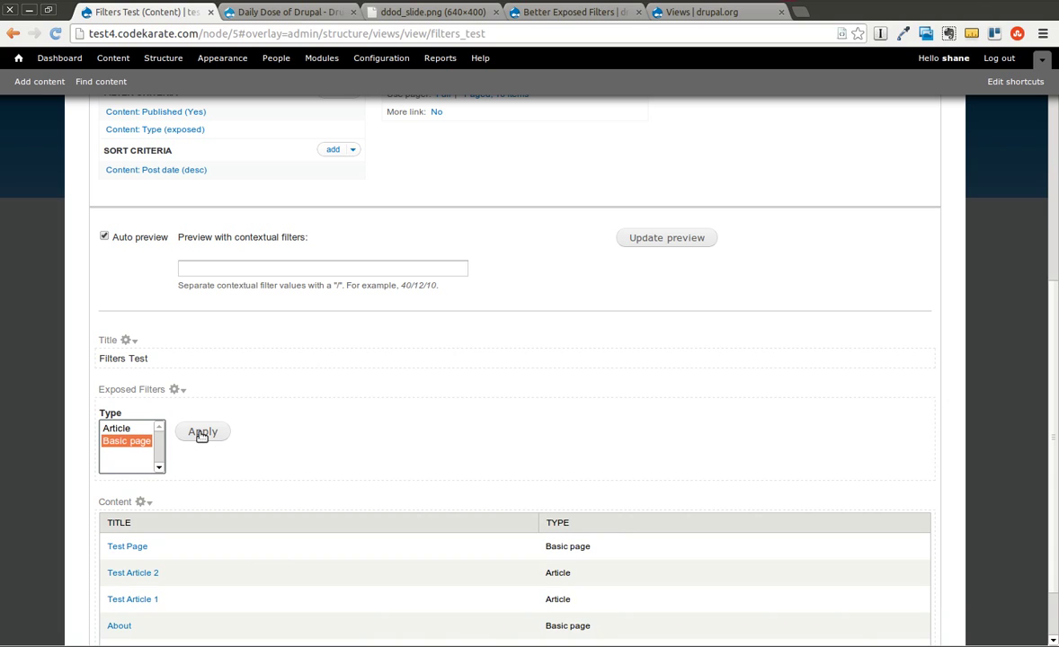
{"action": "left_click", "coordinate": [125, 429]}
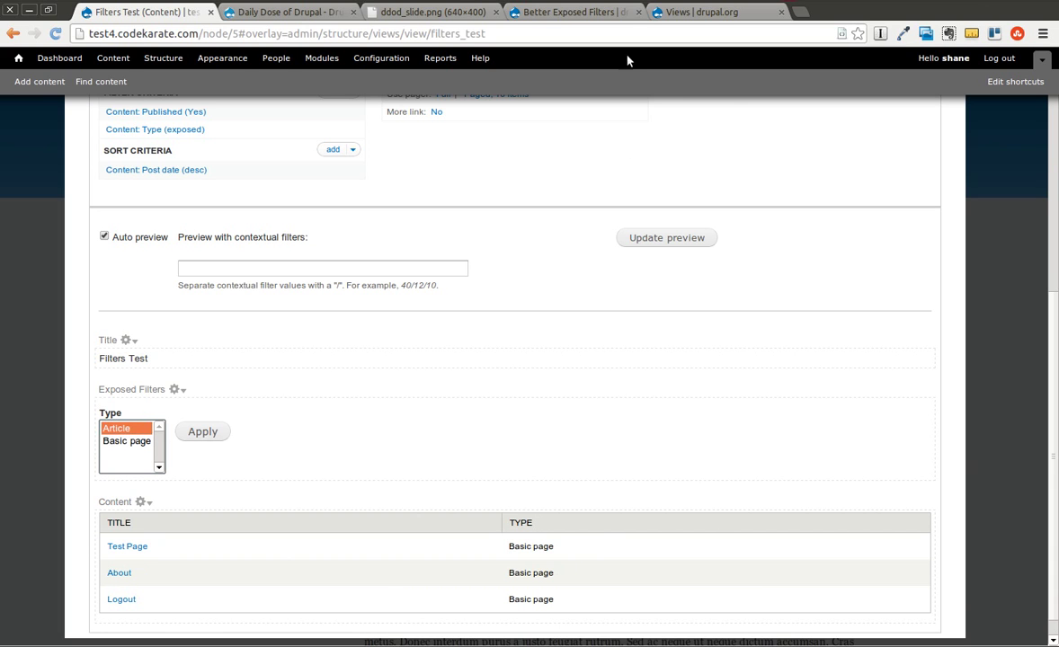
Copy the module name from the drupal.org URL and run drush dl better_exposed_filters.
{"action": "left_click", "coordinate": [580, 13]}
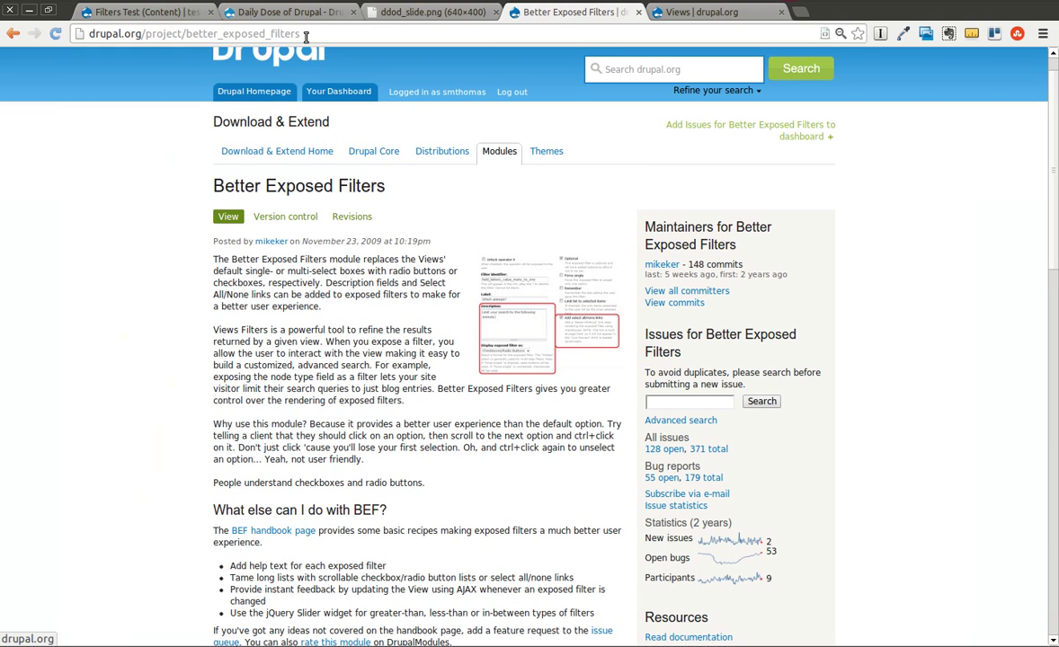
{"action": "left_click_drag", "start_coordinate": [299, 34], "coordinate": [184, 35]}
{"action": "key", "text": "ctrl+c"}
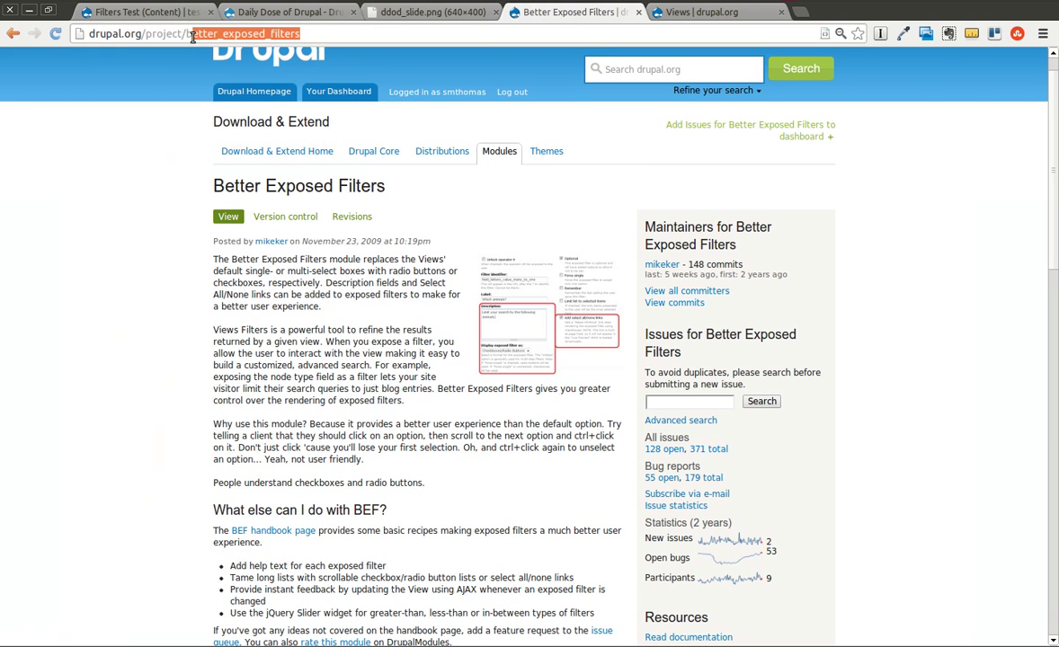
{"action": "key", "text": "alt+Tab"}
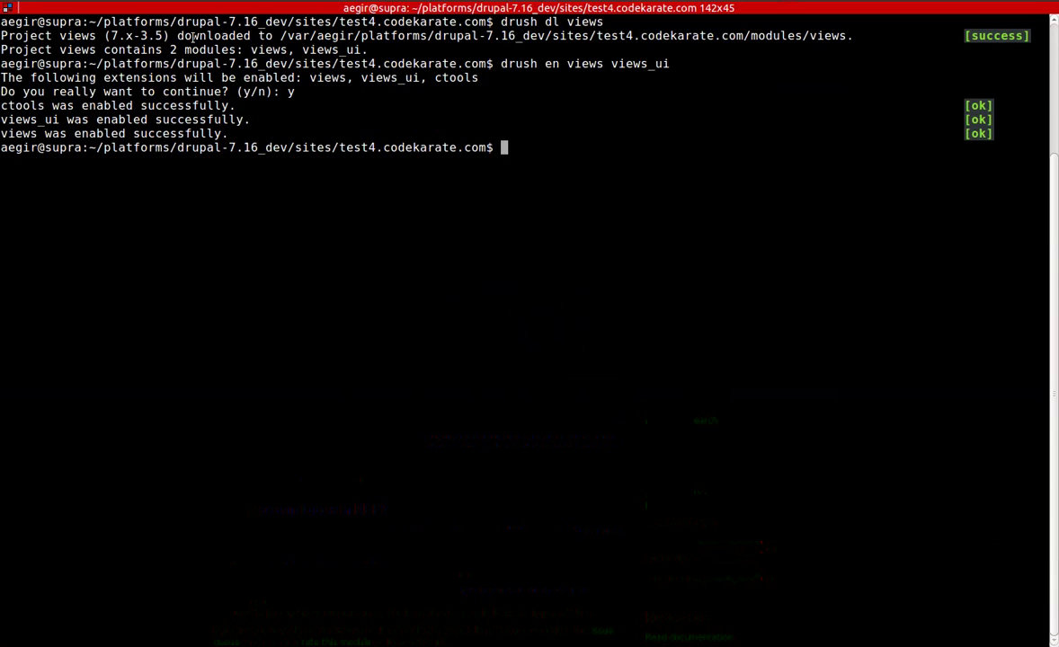
{"action": "type", "text": "drush dl"}
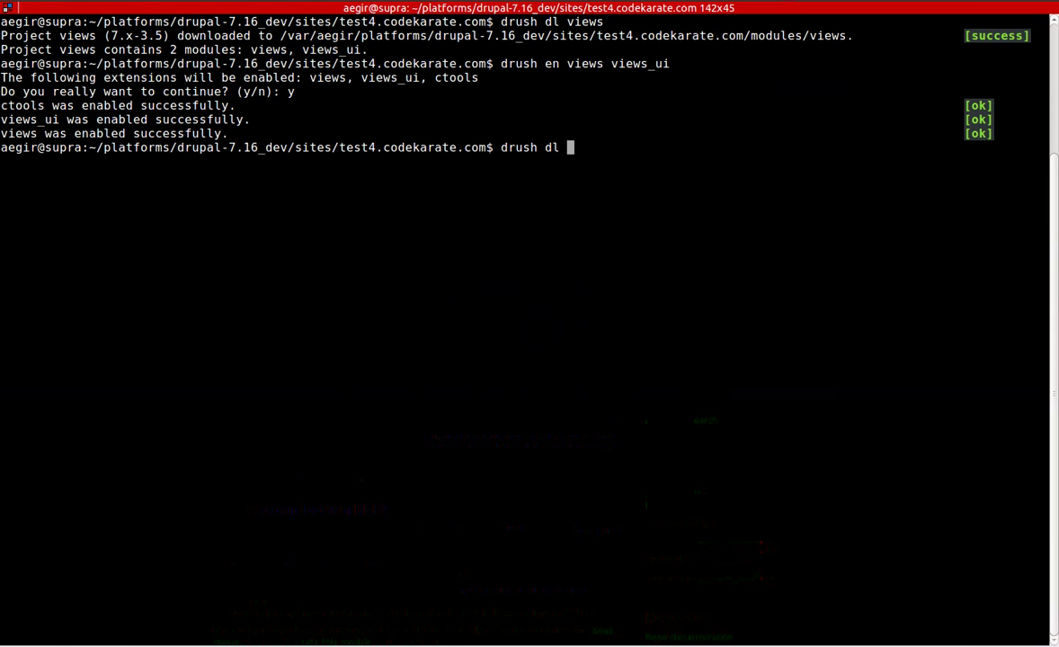
{"action": "key", "text": "ctrl+shift+v"}
{"action": "key", "text": "Return"}
Run drush en better_exposed_filters, confirm, and return to the browser.
{"action": "type", "text": "drush en"}
{"action": "key", "text": "ctrl+shift+v"}
{"action": "key", "text": "Return"}
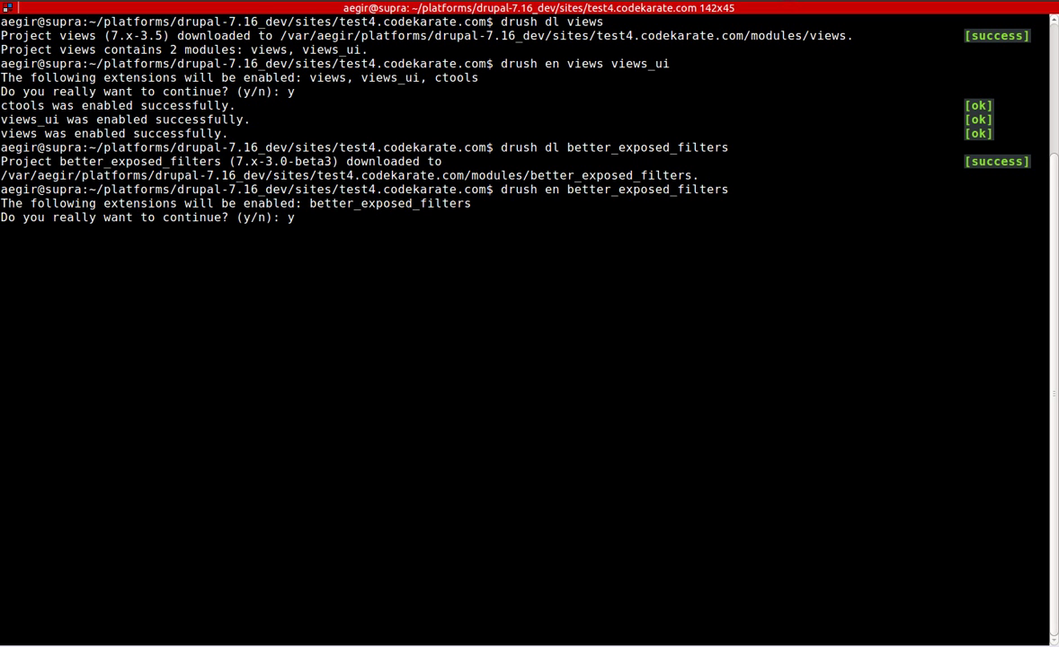
{"action": "key", "text": "Return"}
{"action": "key", "text": "alt+Tab"}
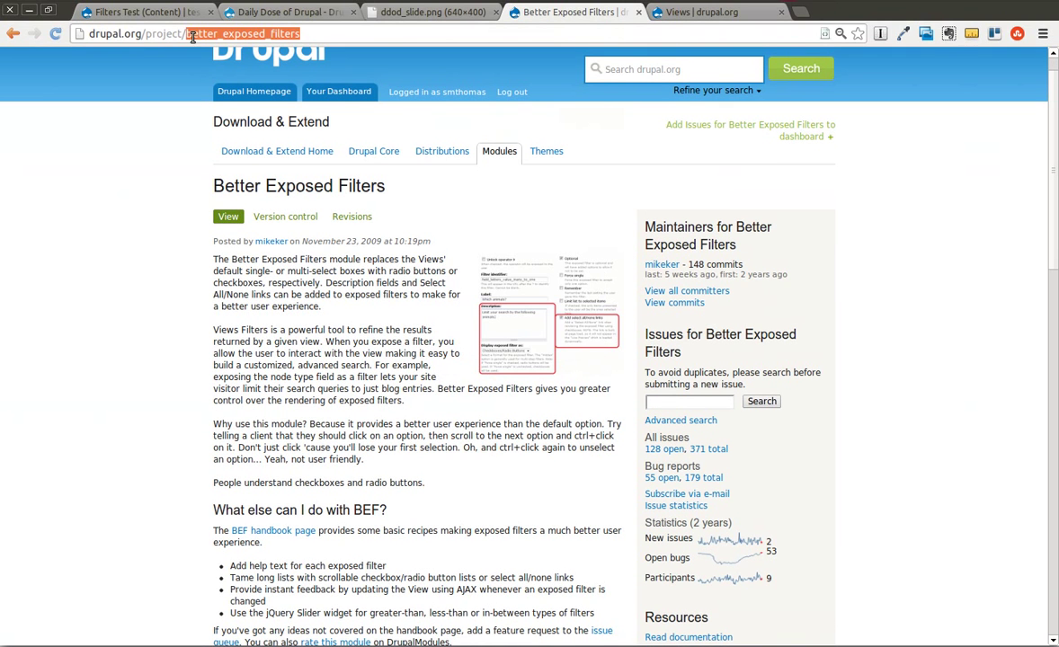
Return to the Filters Test view editor and save the view.
{"action": "left_click", "coordinate": [269, 12]}
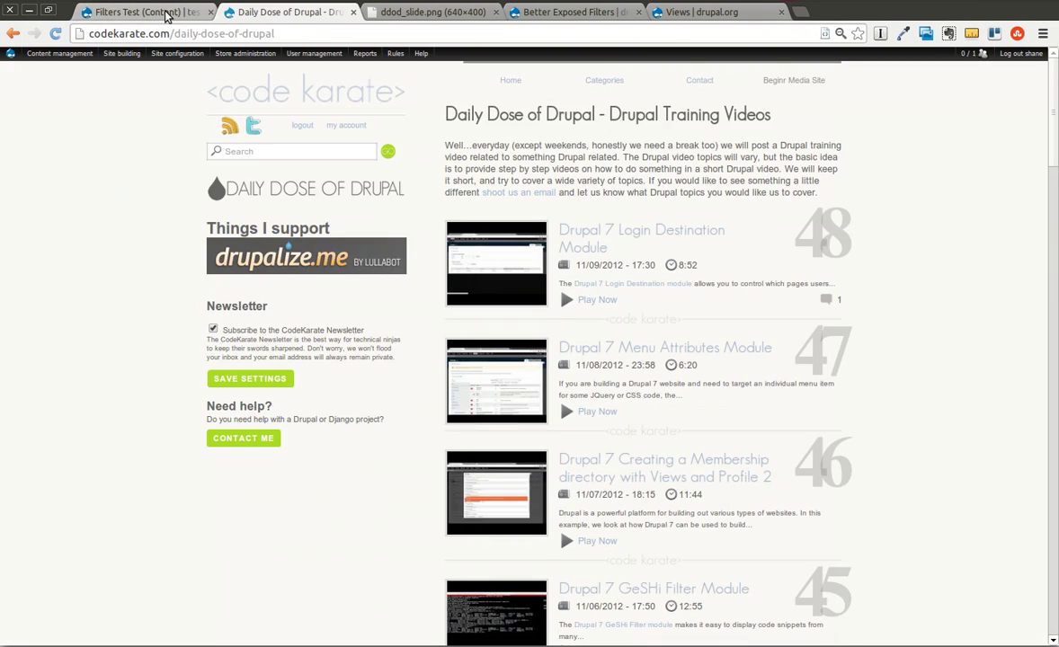
{"action": "left_click", "coordinate": [167, 12]}
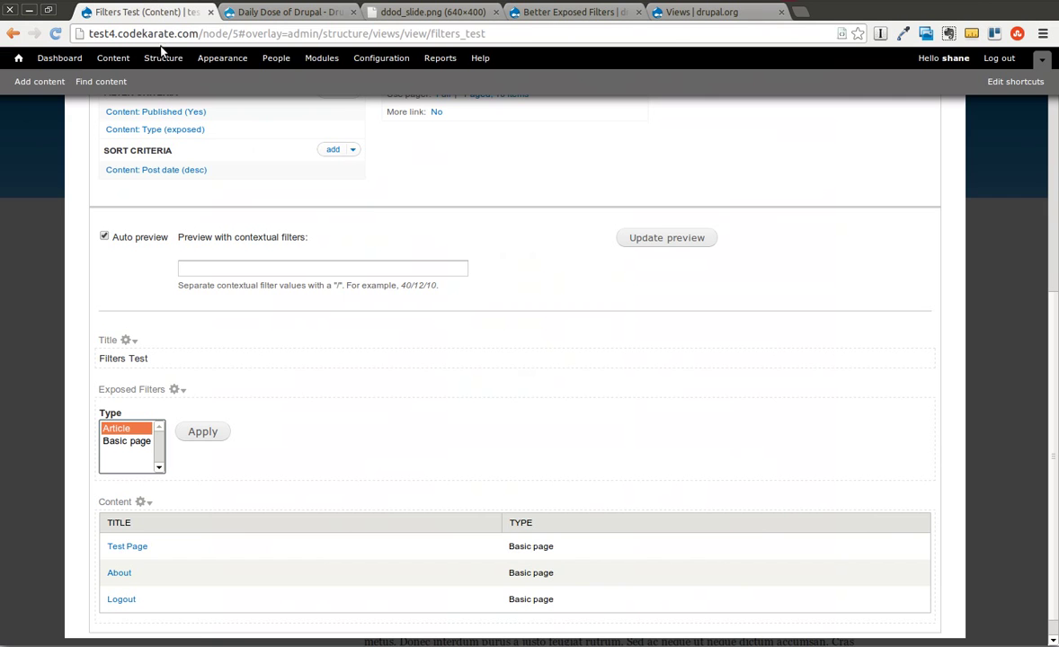
{"action": "left_click", "coordinate": [333, 58]}
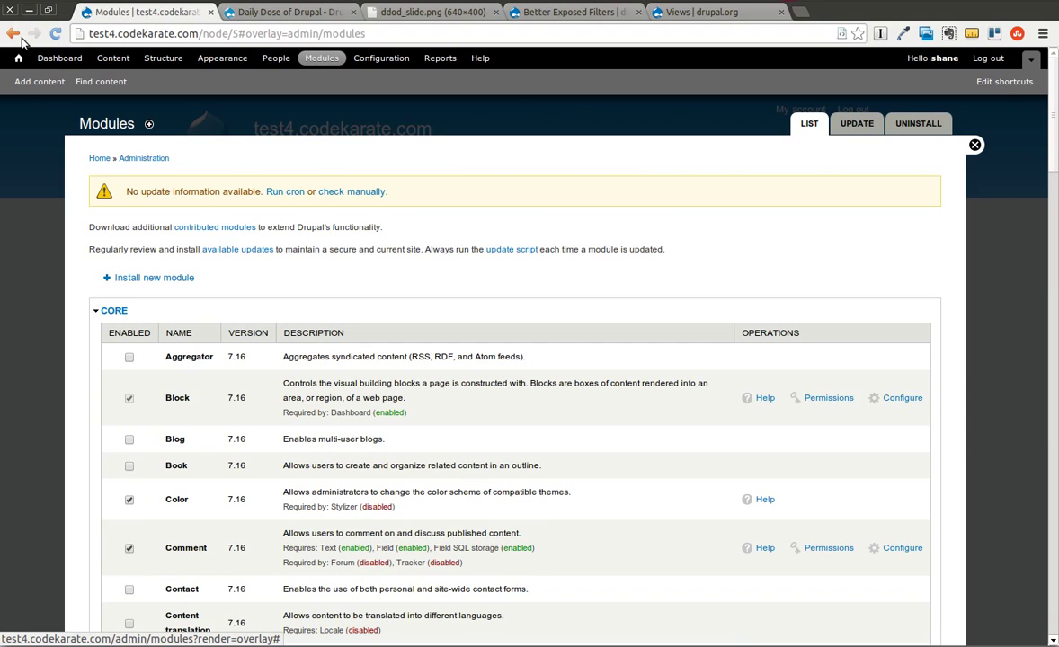
{"action": "left_click", "coordinate": [13, 33]}
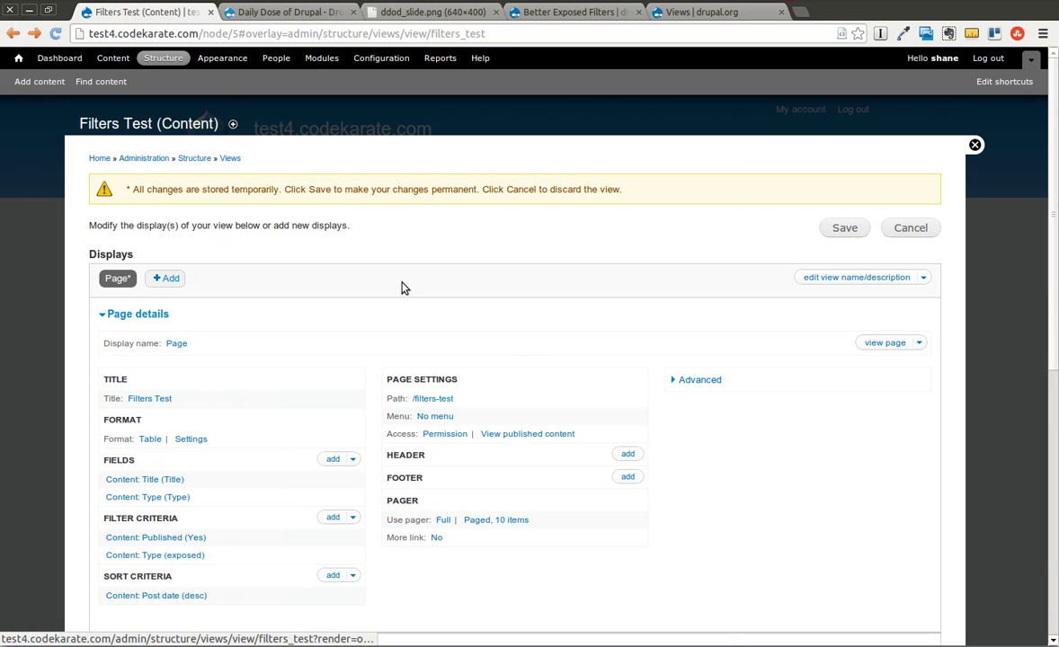
{"action": "left_click", "coordinate": [852, 228]}
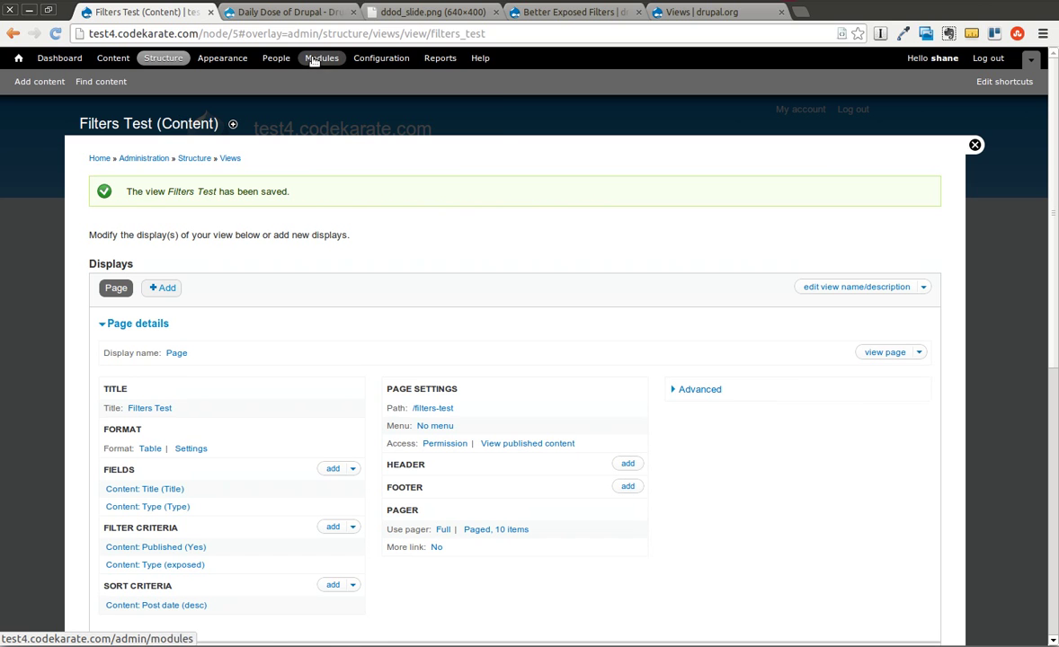
Check in a new Modules tab that Better Exposed Filters is enabled, then return to the view.
{"action": "right_click", "coordinate": [313, 61]}
{"action": "left_click", "coordinate": [362, 68]}
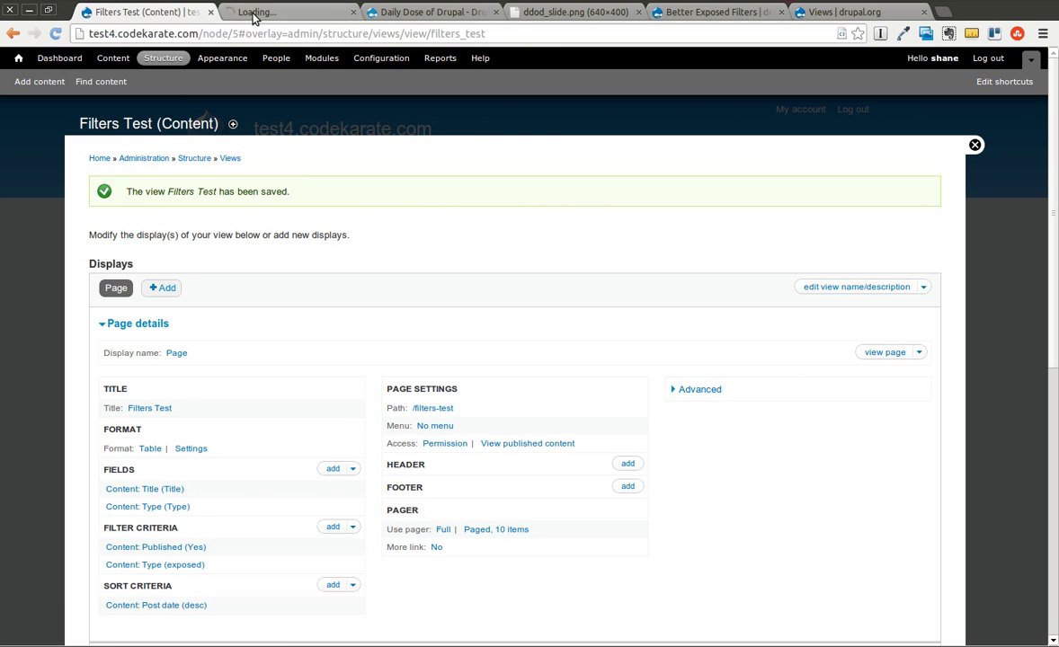
{"action": "left_click", "coordinate": [269, 13]}
{"action": "scroll", "coordinate": [434, 180], "scroll_direction": "down", "scroll_amount": 1}
{"action": "scroll", "coordinate": [433, 180], "scroll_direction": "down", "scroll_amount": 1}
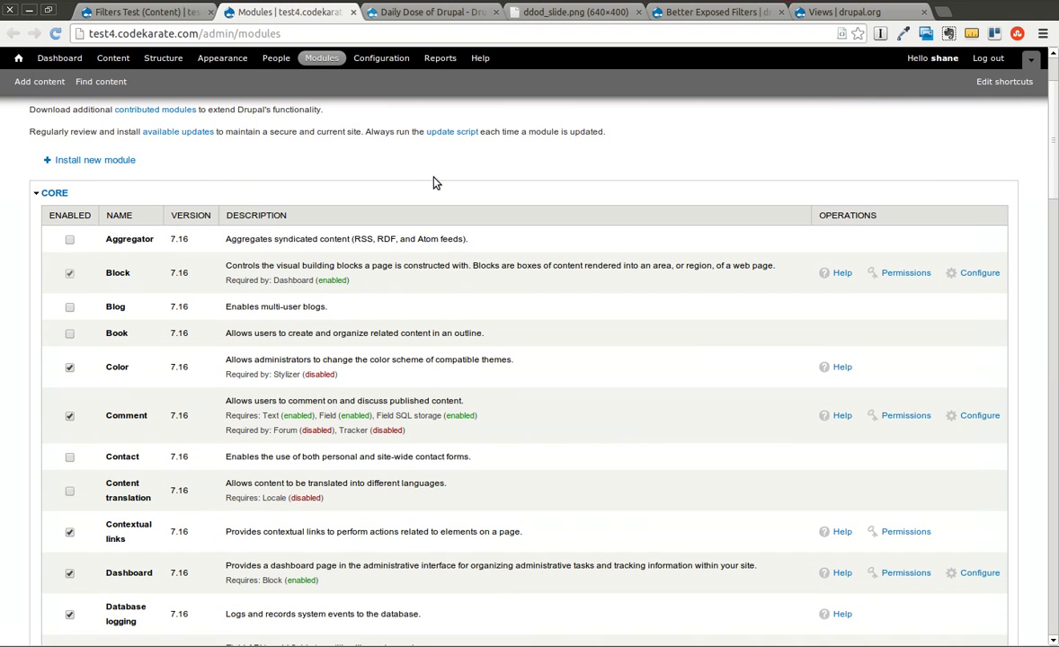
{"action": "scroll", "coordinate": [433, 183], "scroll_direction": "down", "scroll_amount": 20}
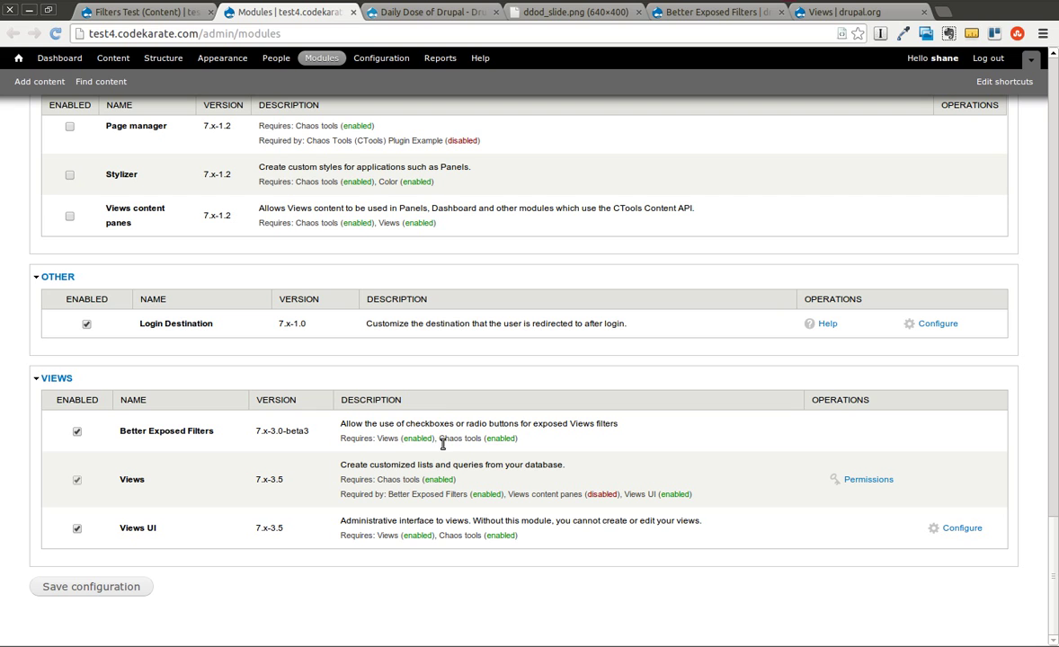
{"action": "left_click_drag", "start_coordinate": [441, 435], "coordinate": [517, 437]}
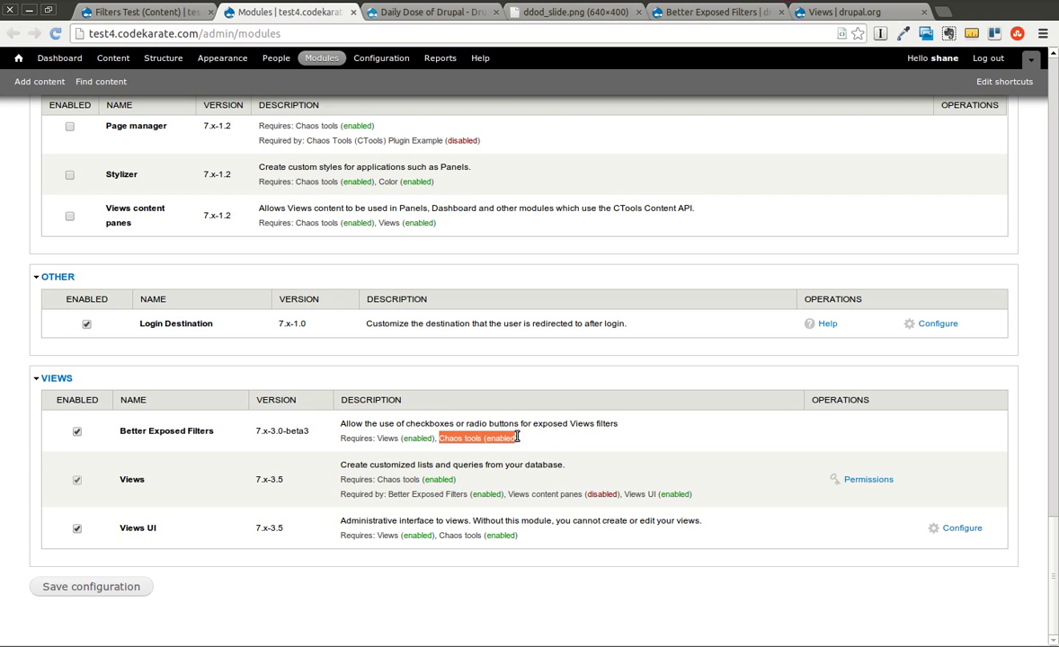
{"action": "left_click_drag", "start_coordinate": [376, 479], "coordinate": [473, 481]}
{"action": "left_click", "coordinate": [474, 479]}
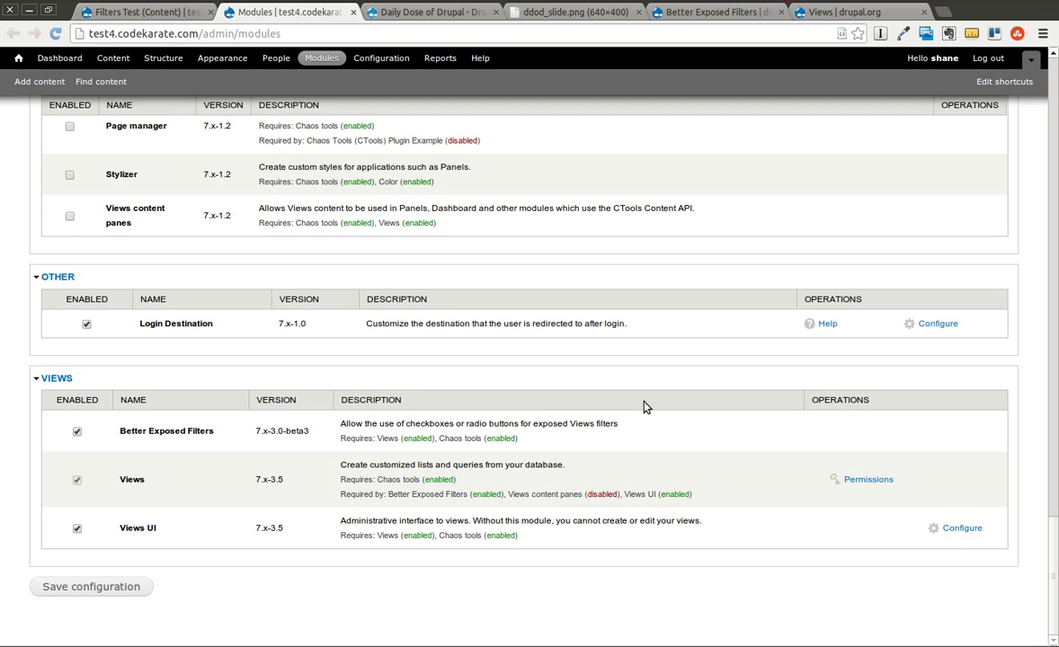
{"action": "scroll", "coordinate": [643, 408], "scroll_direction": "up", "scroll_amount": 1}
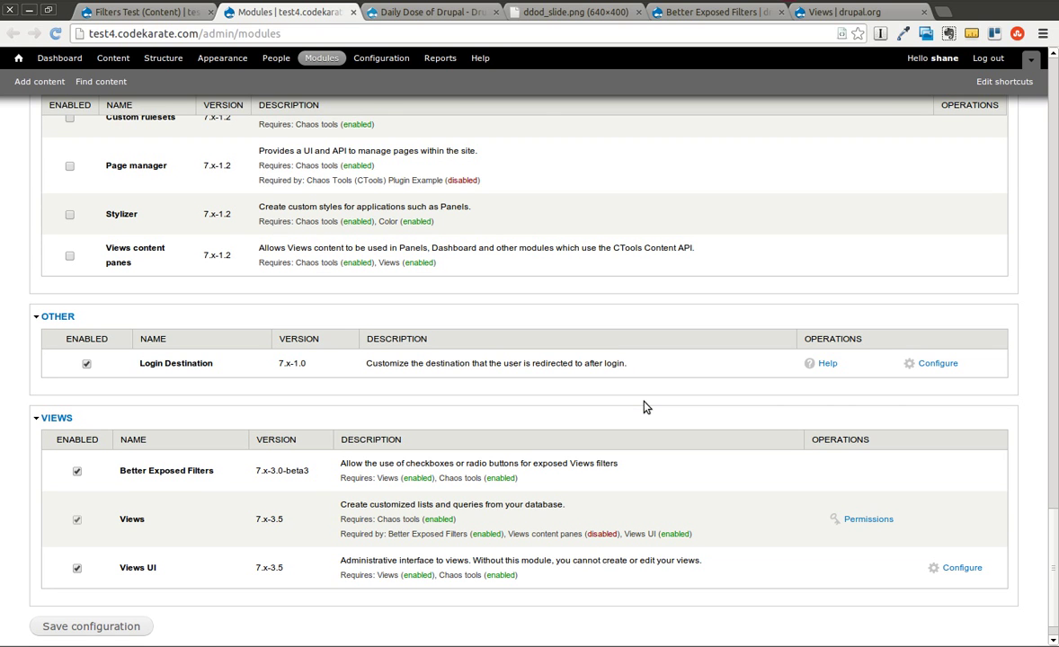
{"action": "left_click", "coordinate": [117, 12]}
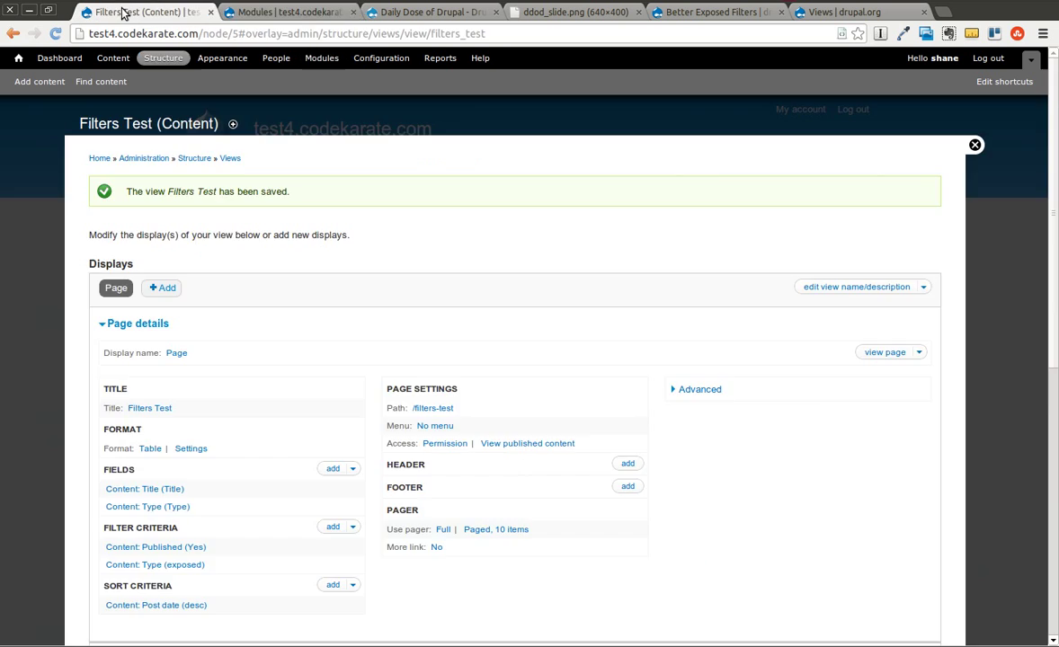
Open Filters Test from the Views list, inspect the exposed Content: Type filter's expanded options, then close it.
{"action": "left_click", "coordinate": [231, 159]}
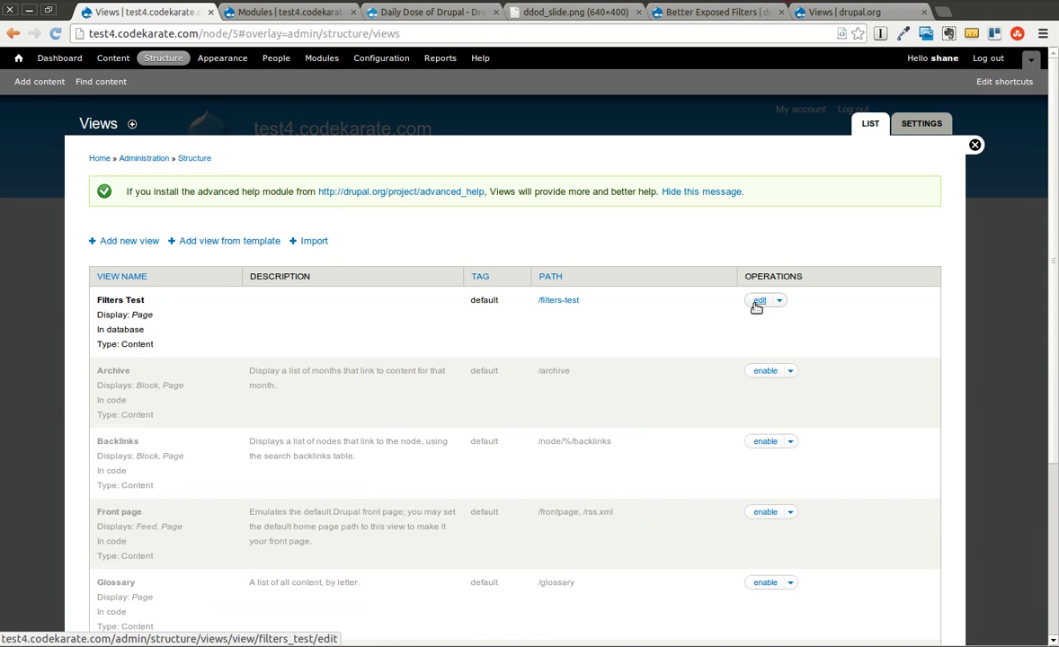
{"action": "left_click", "coordinate": [761, 302]}
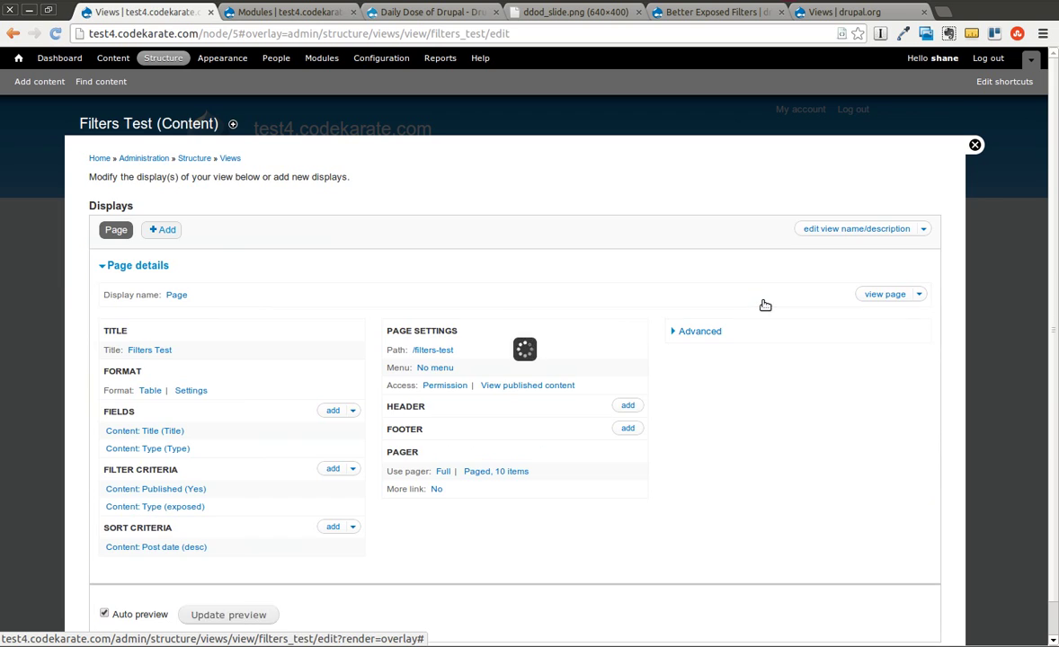
{"action": "scroll", "coordinate": [481, 282], "scroll_direction": "down", "scroll_amount": 3}
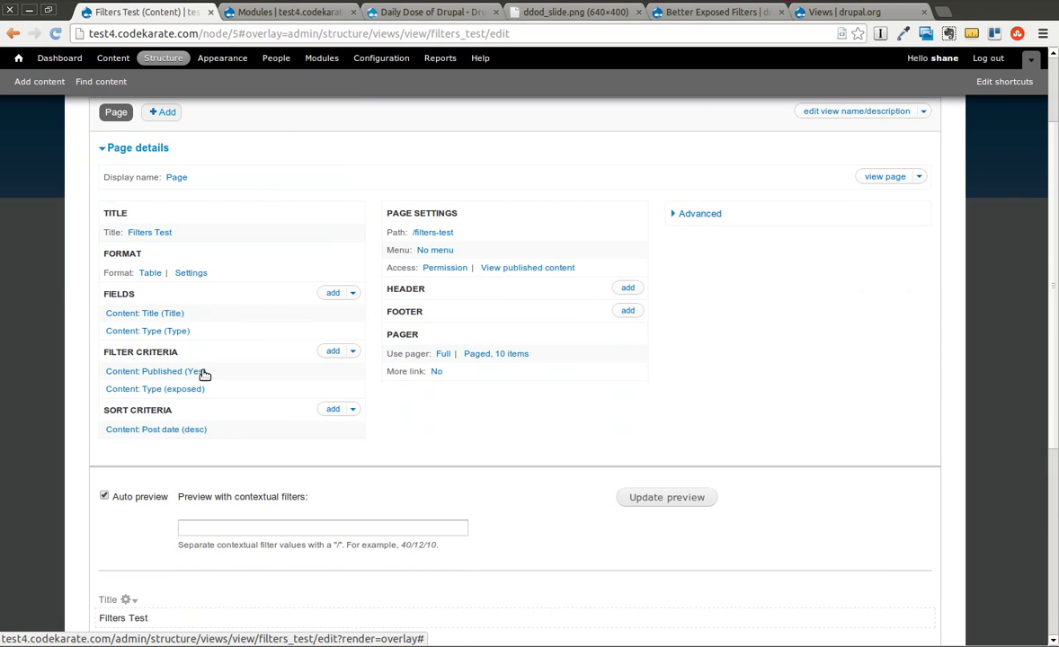
{"action": "left_click", "coordinate": [157, 389]}
{"action": "scroll", "coordinate": [433, 364], "scroll_direction": "down", "scroll_amount": 2}
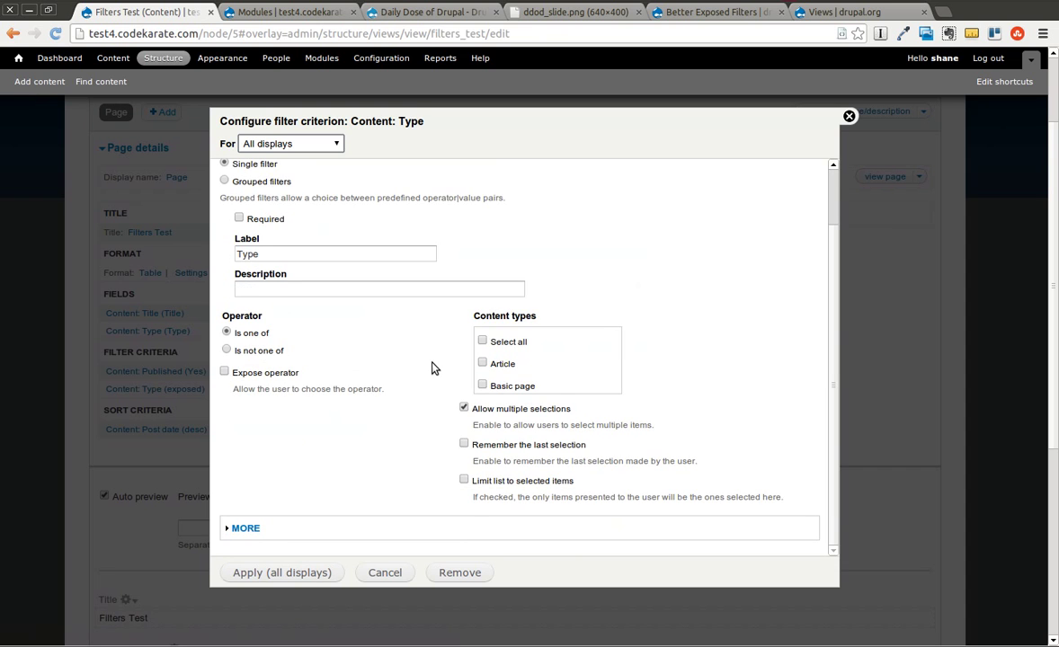
{"action": "scroll", "coordinate": [432, 367], "scroll_direction": "up", "scroll_amount": 3}
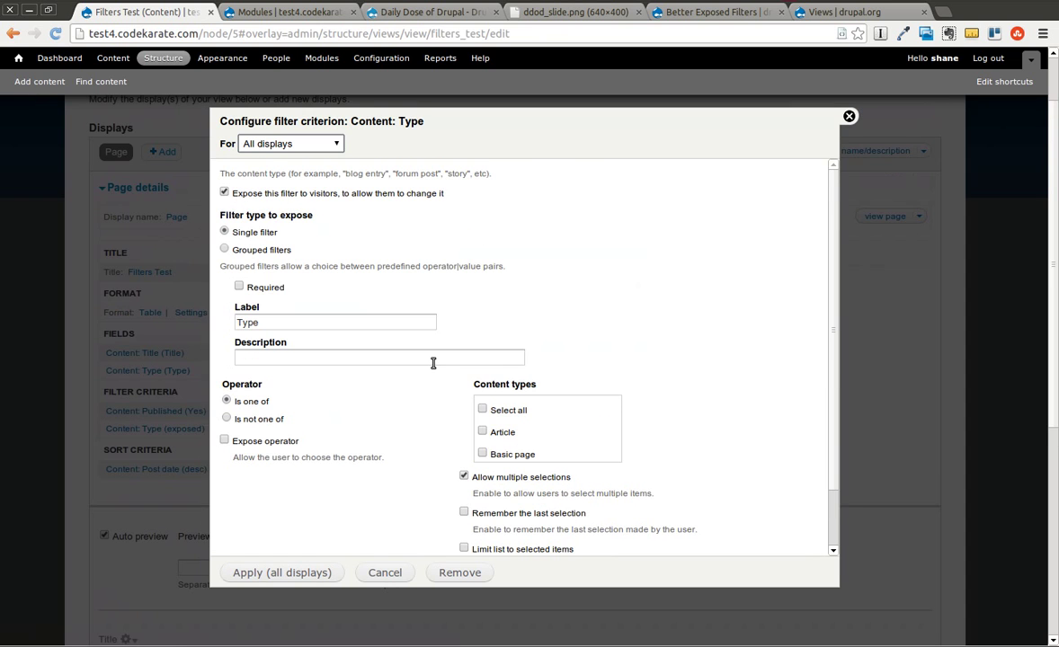
{"action": "scroll", "coordinate": [565, 329], "scroll_direction": "down", "scroll_amount": 5}
{"action": "left_click", "coordinate": [246, 529]}
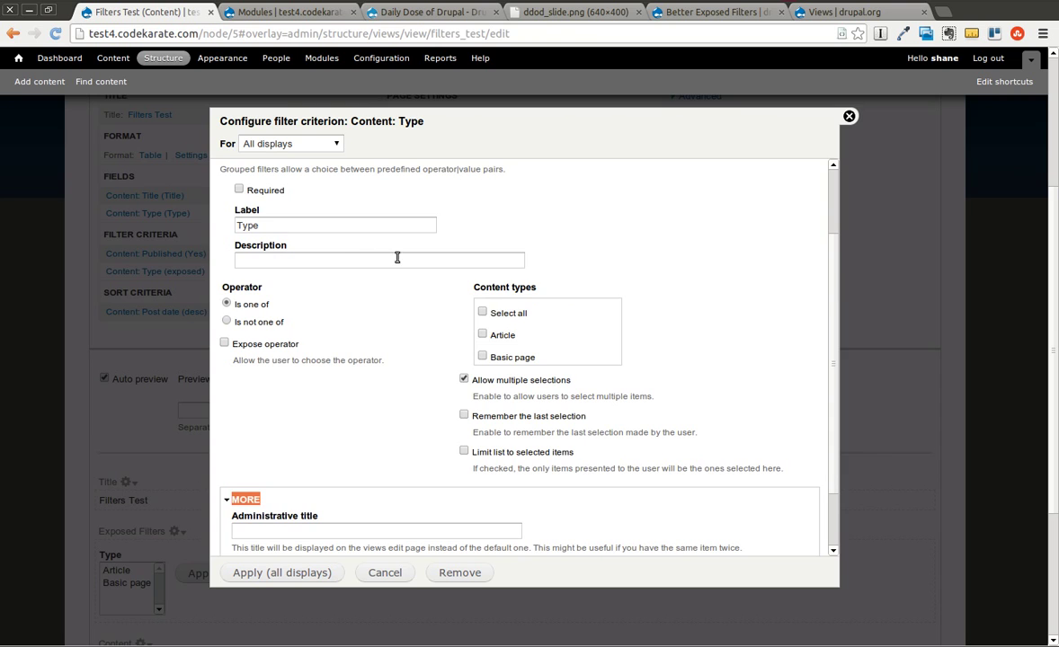
{"action": "scroll", "coordinate": [371, 257], "scroll_direction": "up", "scroll_amount": 3}
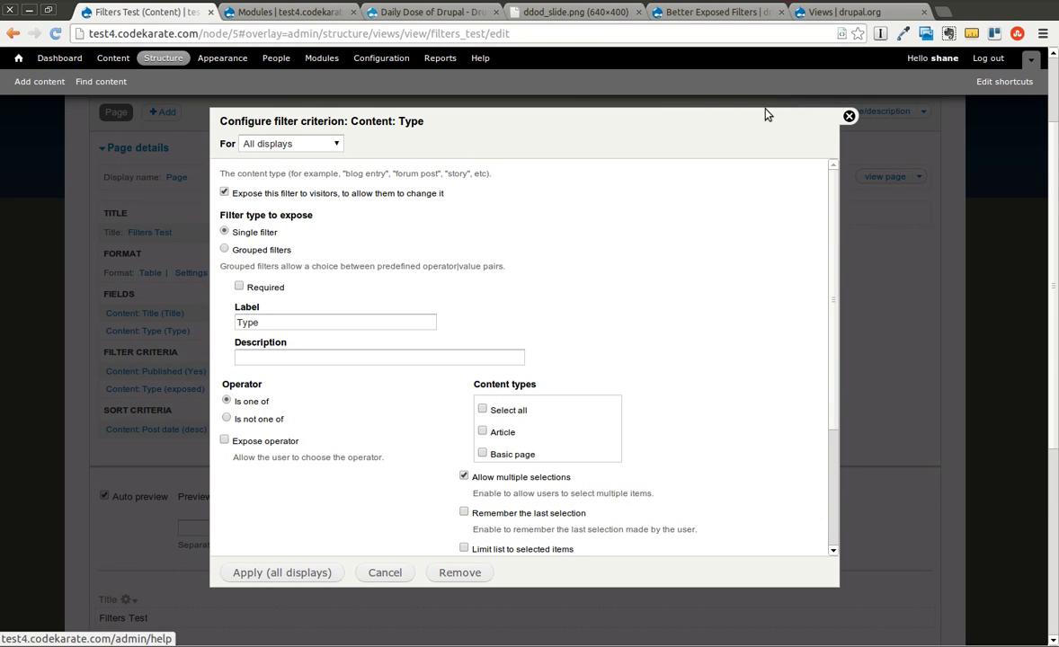
{"action": "left_click", "coordinate": [849, 116]}
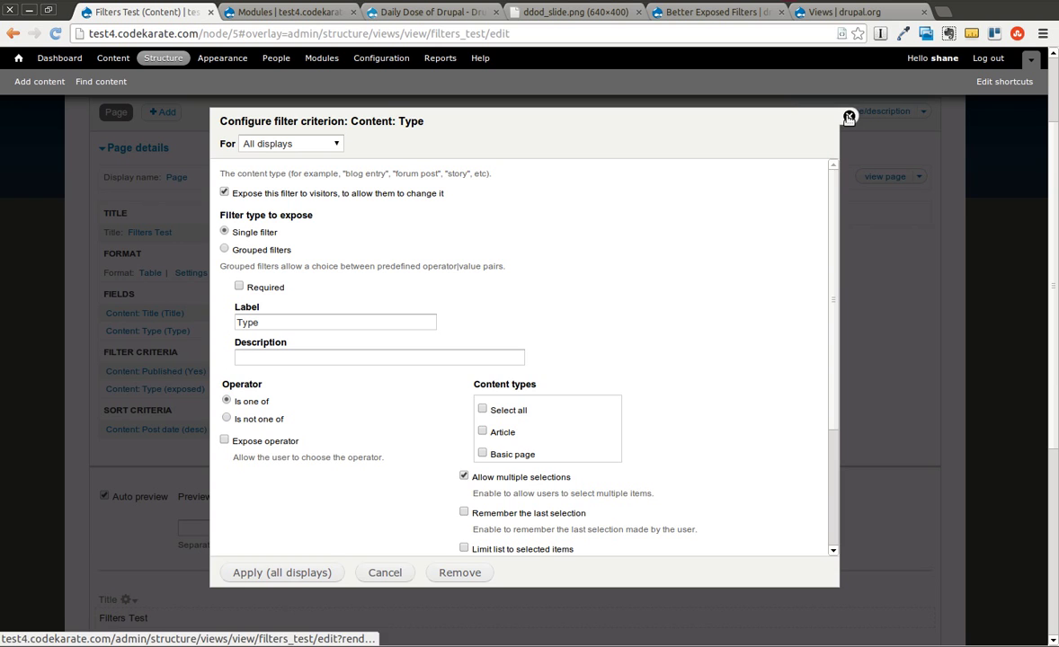
Expand the page display's Advanced settings and bring up the Exposed form style choice, currently Basic.
{"action": "scroll", "coordinate": [752, 263], "scroll_direction": "down", "scroll_amount": 5}
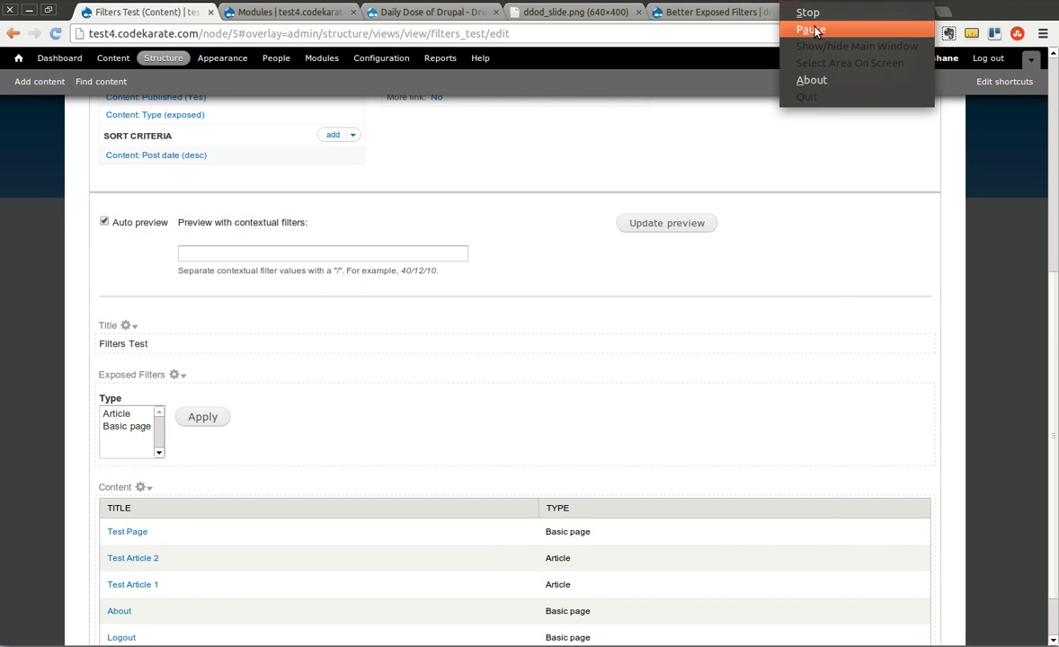
{"action": "left_click", "coordinate": [753, 27]}
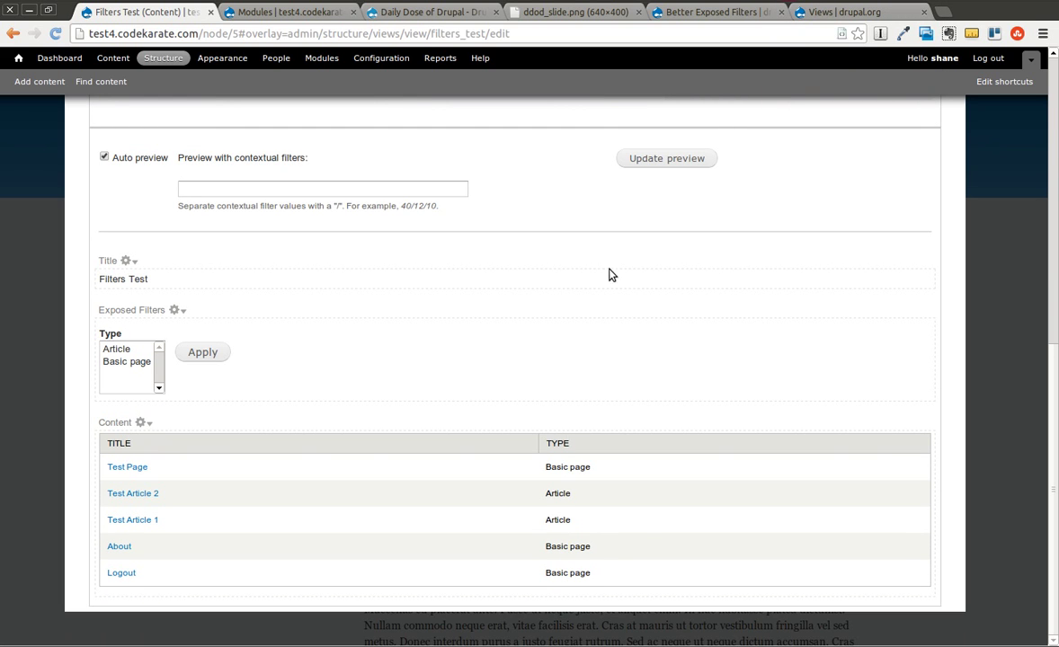
{"action": "left_click", "coordinate": [117, 349]}
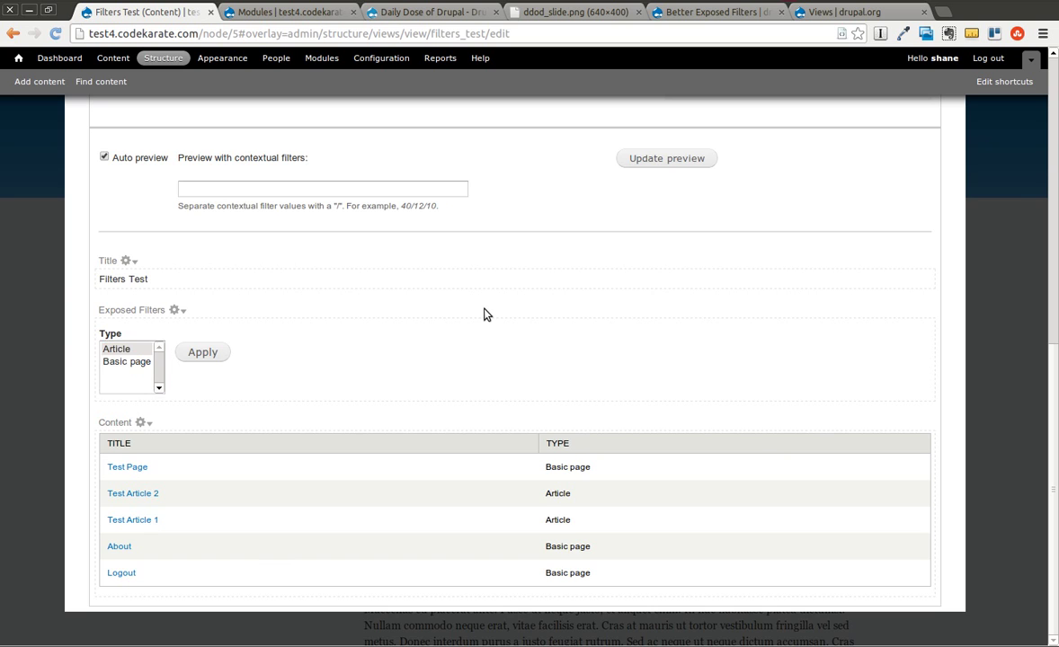
{"action": "scroll", "coordinate": [483, 313], "scroll_direction": "up", "scroll_amount": 5}
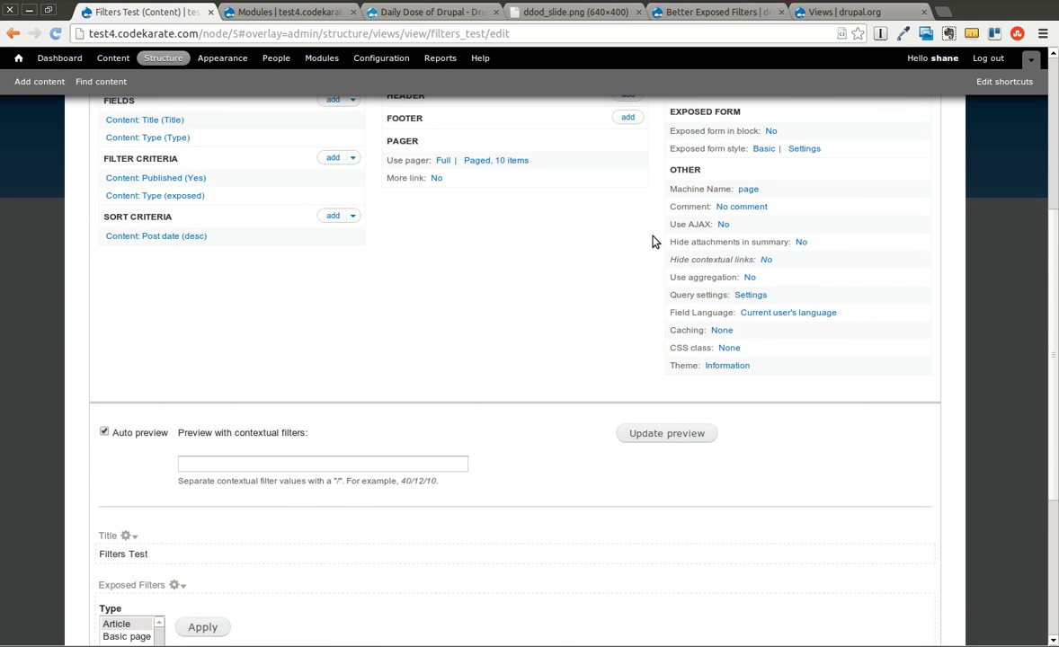
{"action": "scroll", "coordinate": [654, 239], "scroll_direction": "up", "scroll_amount": 3}
{"action": "left_click", "coordinate": [699, 177]}
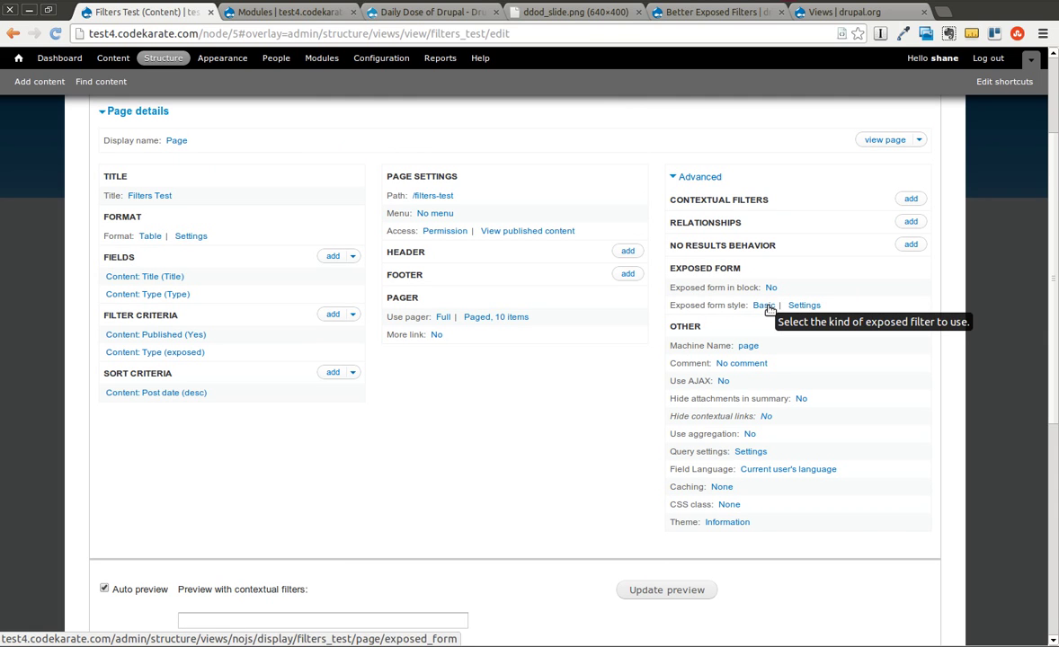
{"action": "left_click", "coordinate": [764, 305]}
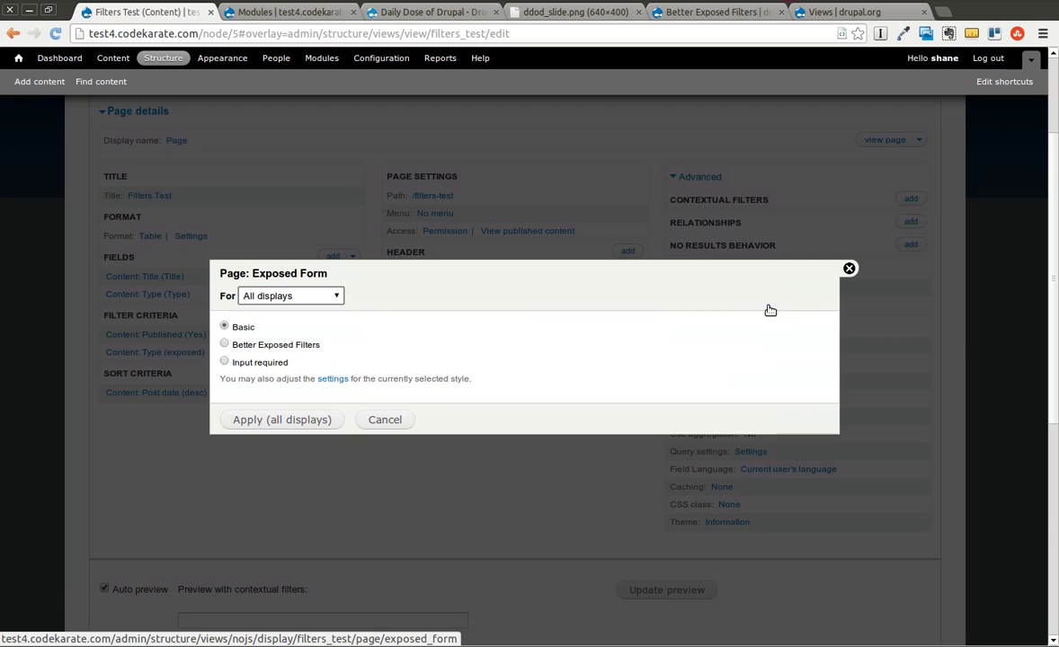
Switch the exposed form style to Better Exposed Filters for all displays.
{"action": "left_click", "coordinate": [225, 345]}
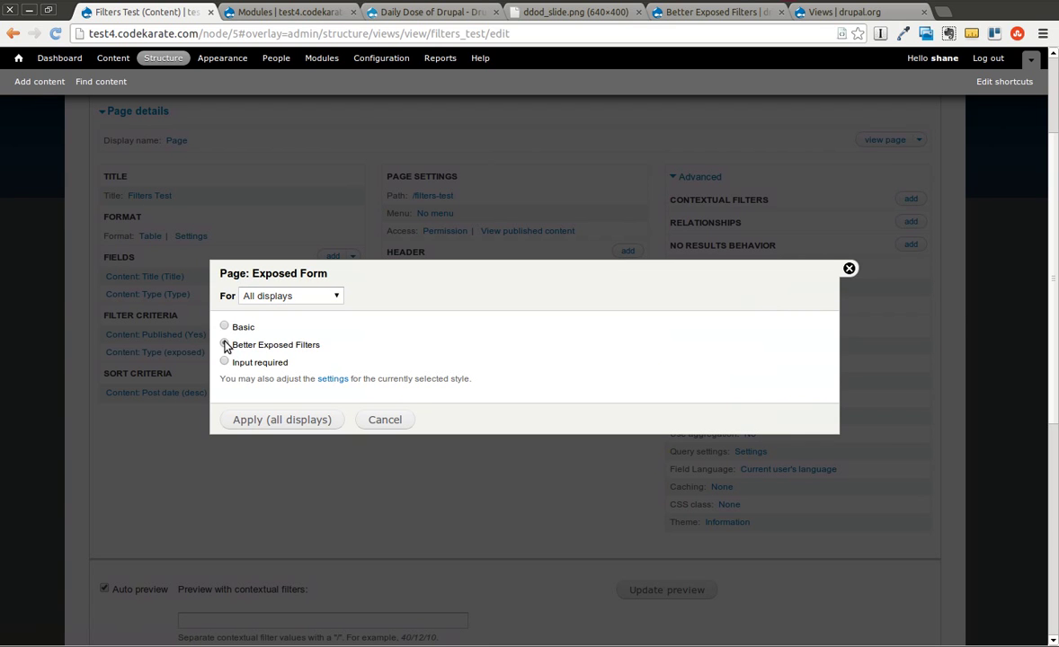
{"action": "left_click", "coordinate": [302, 420]}
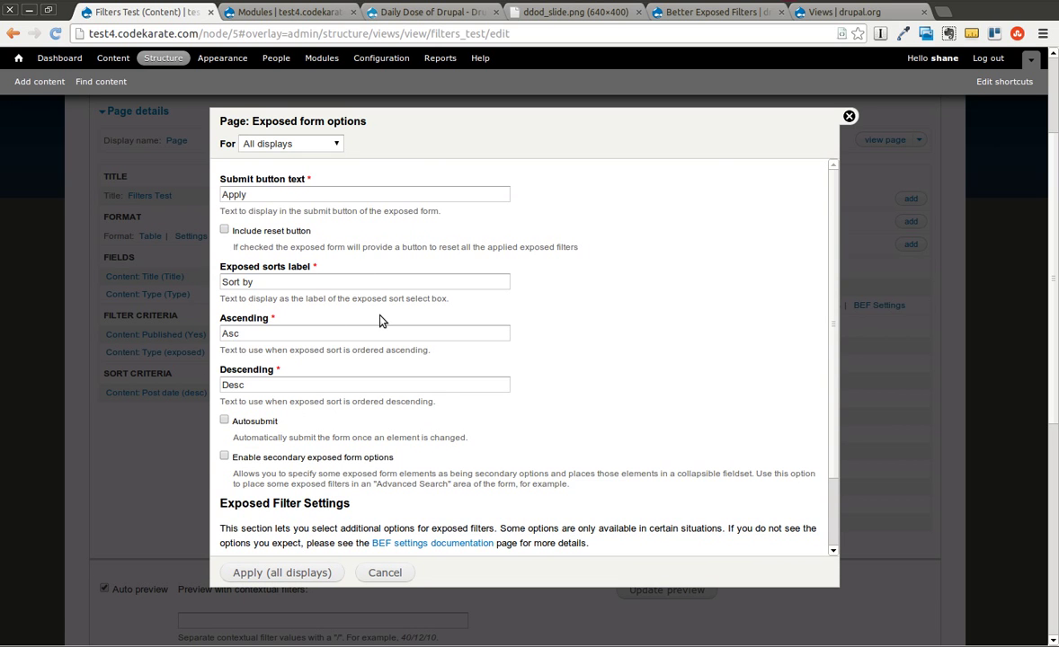
{"action": "scroll", "coordinate": [381, 316], "scroll_direction": "down", "scroll_amount": 2}
{"action": "scroll", "coordinate": [381, 316], "scroll_direction": "up", "scroll_amount": 3}
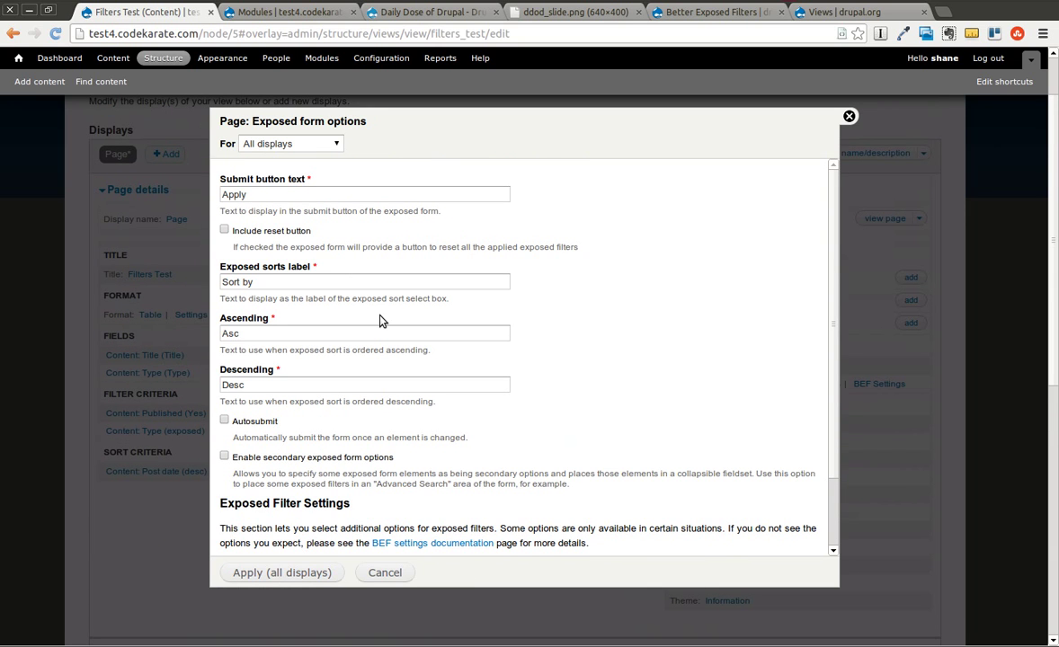
Turn on Autosubmit and keep the Type filter as the Default select list.
{"action": "left_click_drag", "start_coordinate": [258, 195], "coordinate": [205, 196]}
{"action": "left_click", "coordinate": [314, 224]}
{"action": "left_click", "coordinate": [224, 422]}
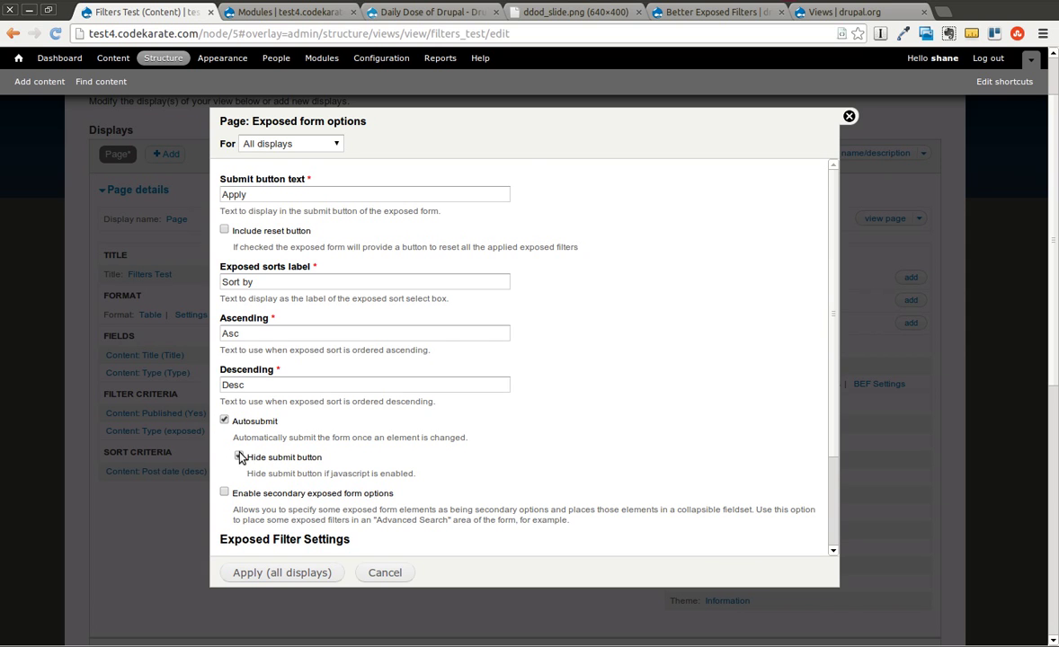
{"action": "scroll", "coordinate": [310, 476], "scroll_direction": "down", "scroll_amount": 3}
{"action": "scroll", "coordinate": [311, 476], "scroll_direction": "down", "scroll_amount": 1}
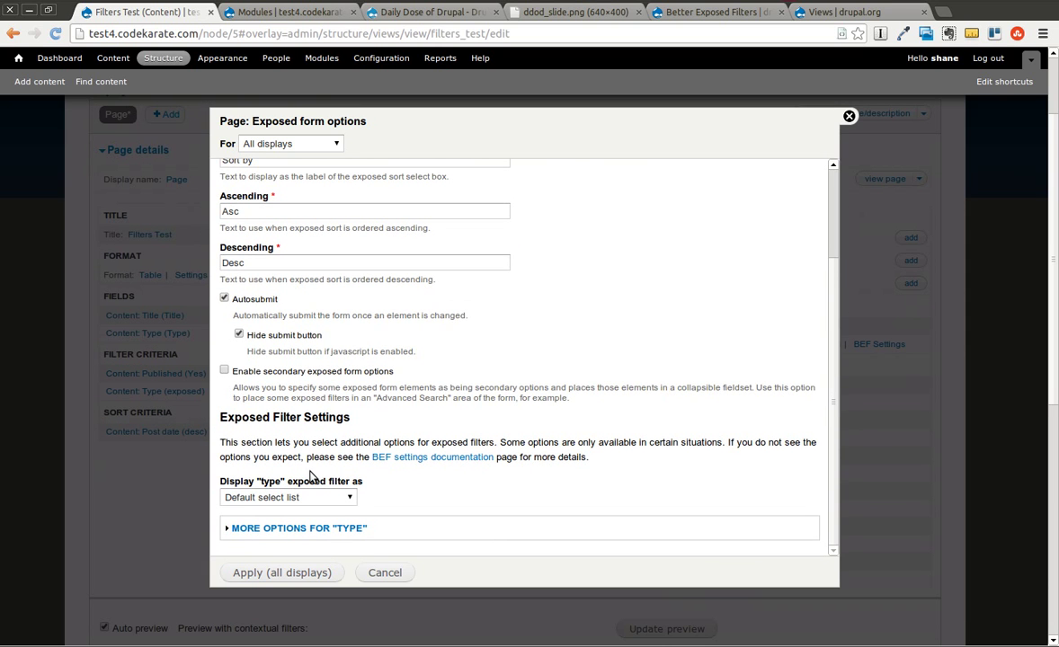
{"action": "left_click", "coordinate": [349, 496]}
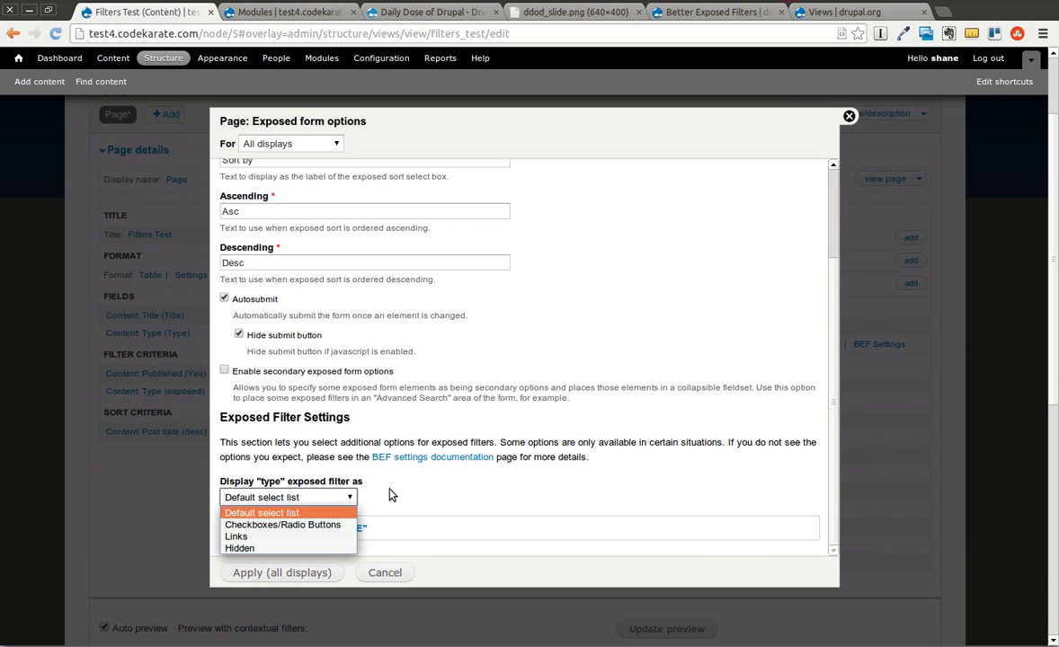
{"action": "left_click", "coordinate": [392, 495]}
{"action": "left_click_drag", "start_coordinate": [216, 422], "coordinate": [628, 460]}
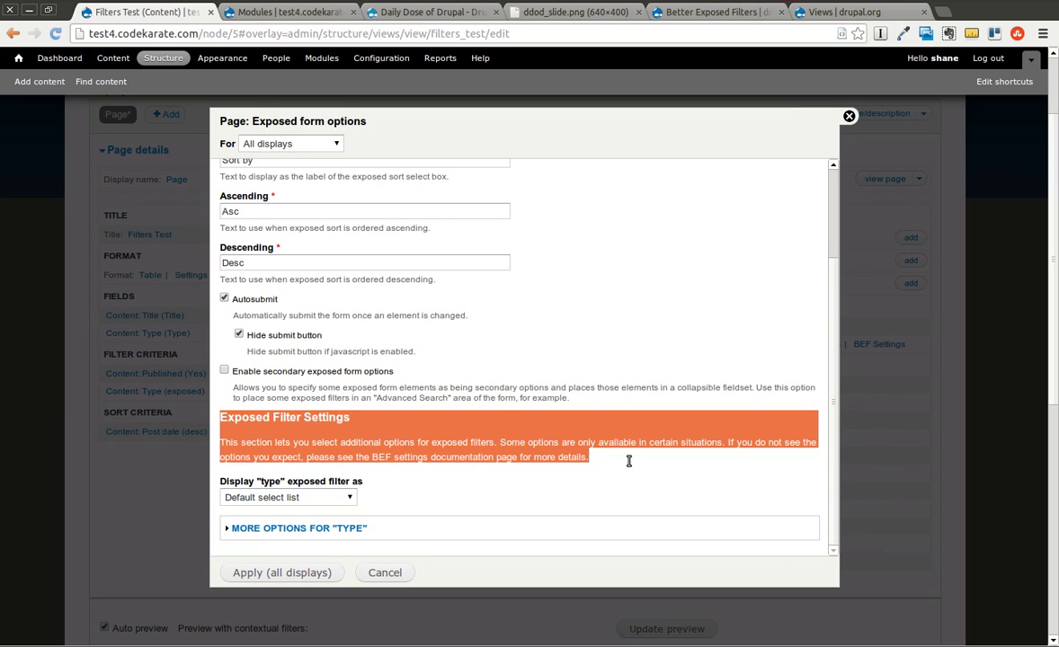
{"action": "left_click", "coordinate": [628, 461]}
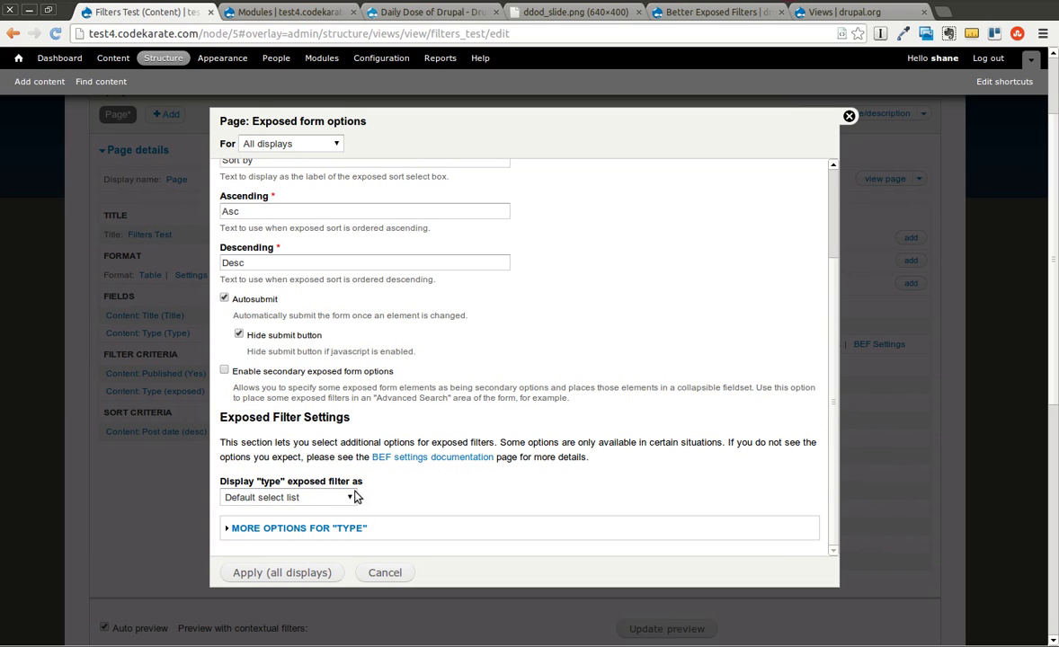